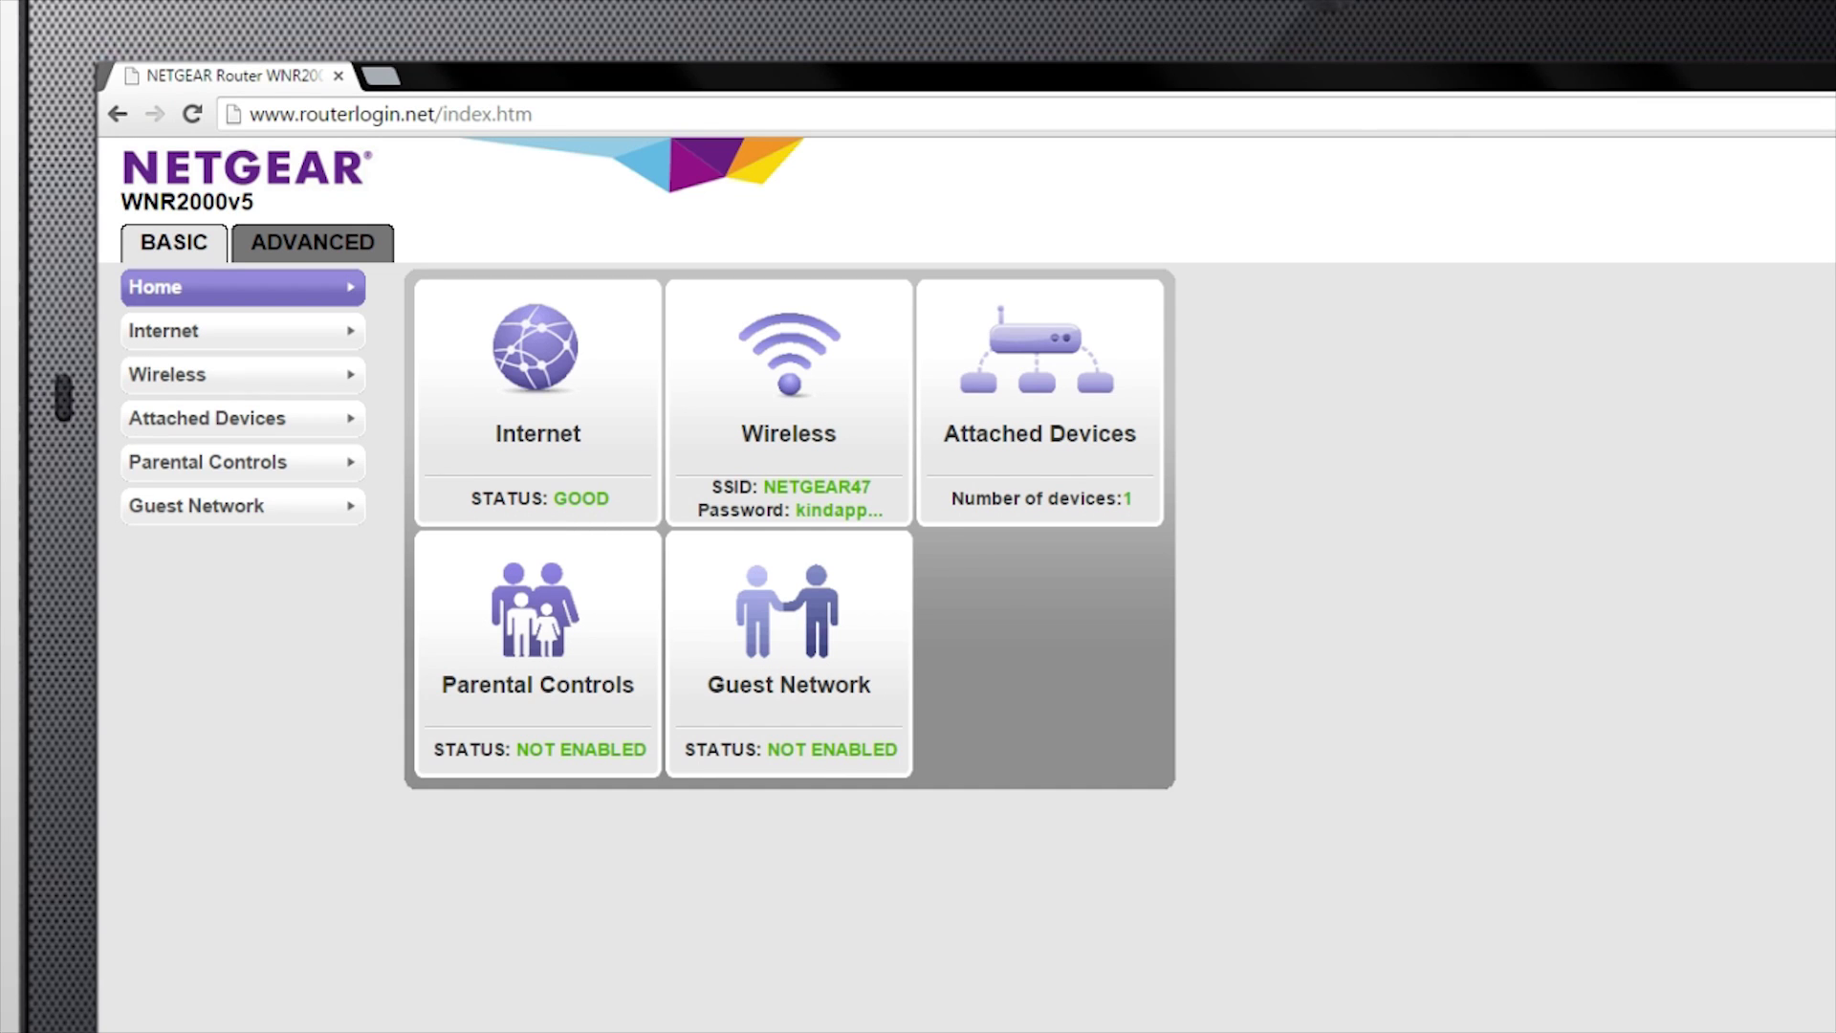
Switch to the ADVANCED tab and expand Administration in the sidebar
click(316, 242)
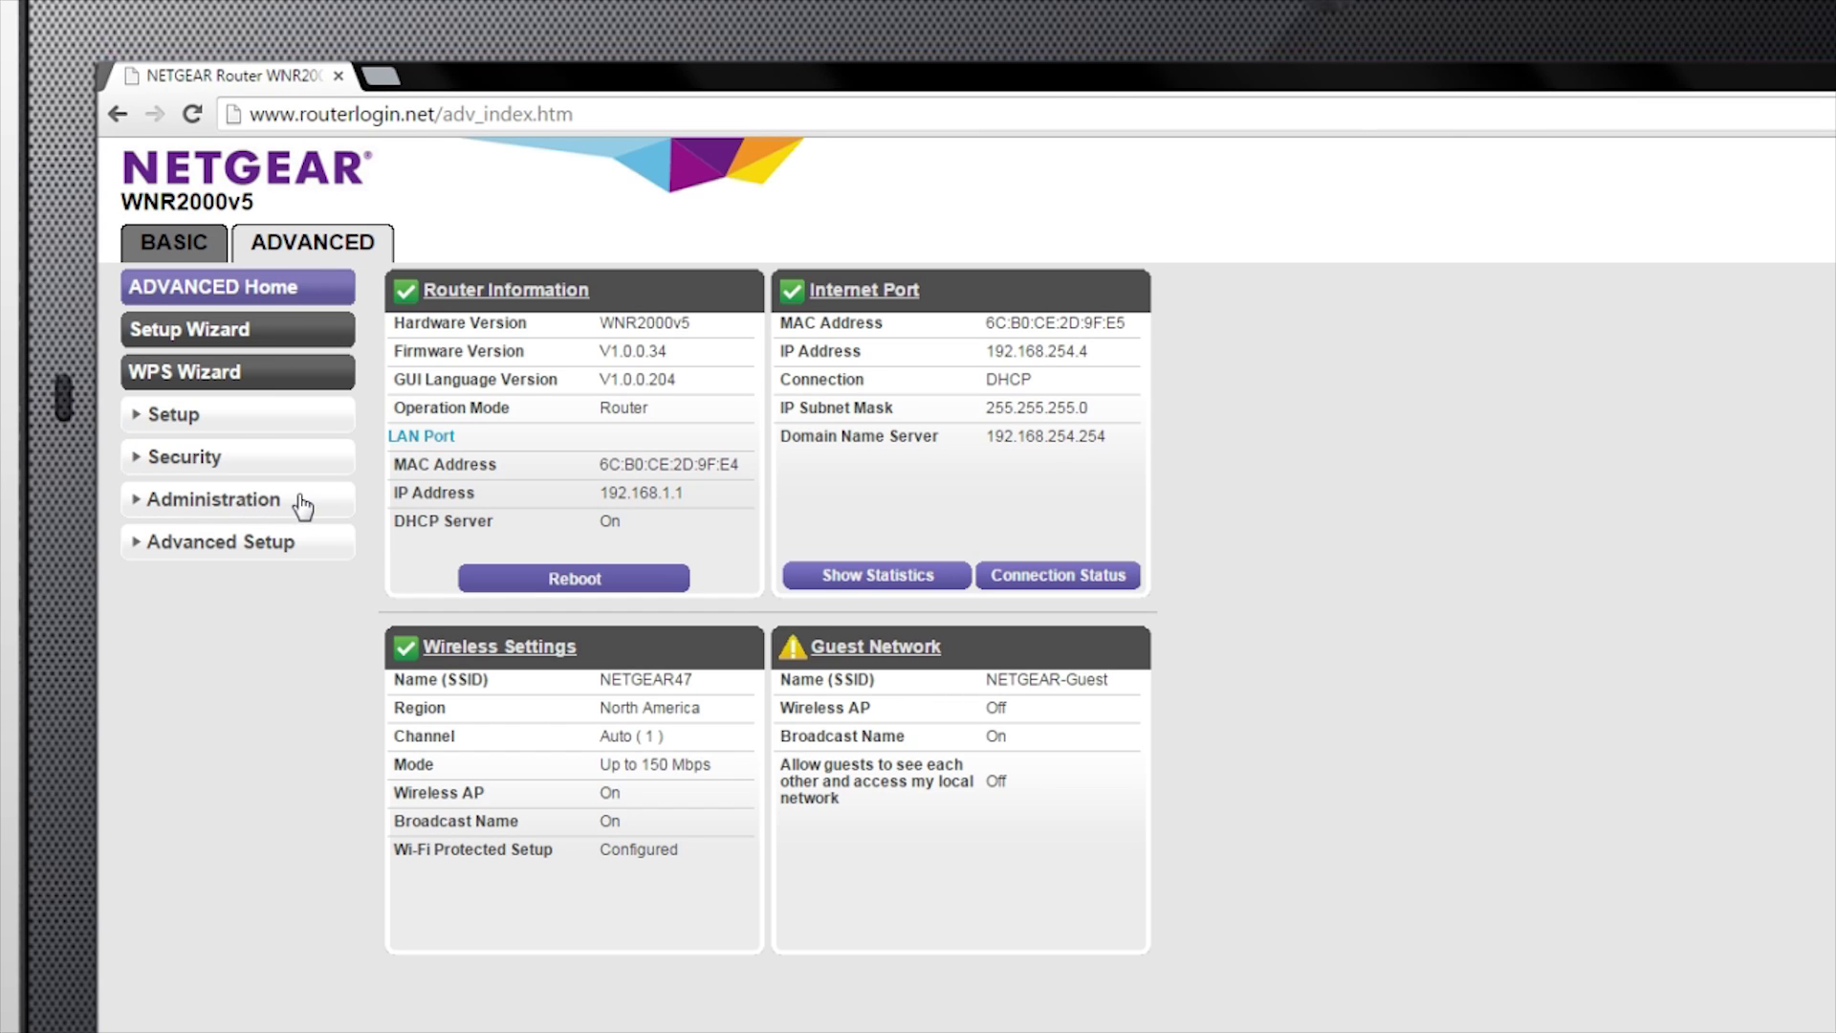
click(303, 507)
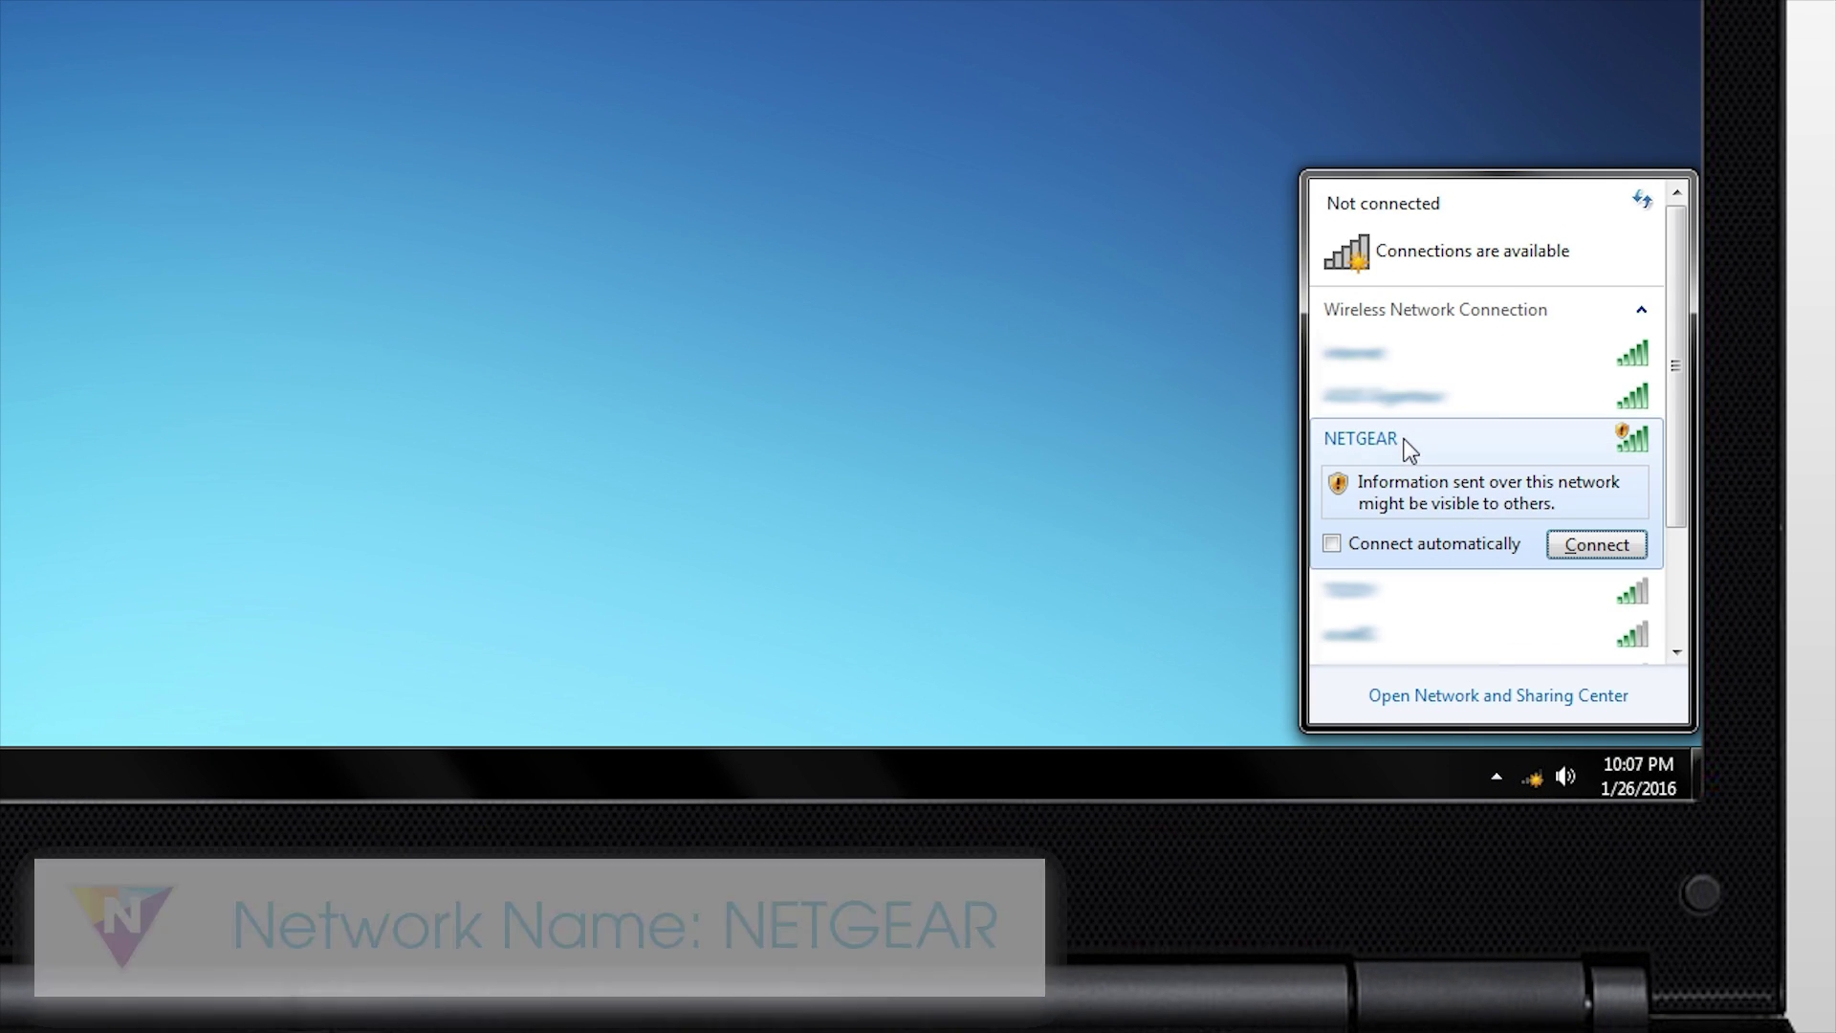
Join the NETGEAR Wi-Fi network, cancelling the PIN setup and skipping router setup
click(1568, 543)
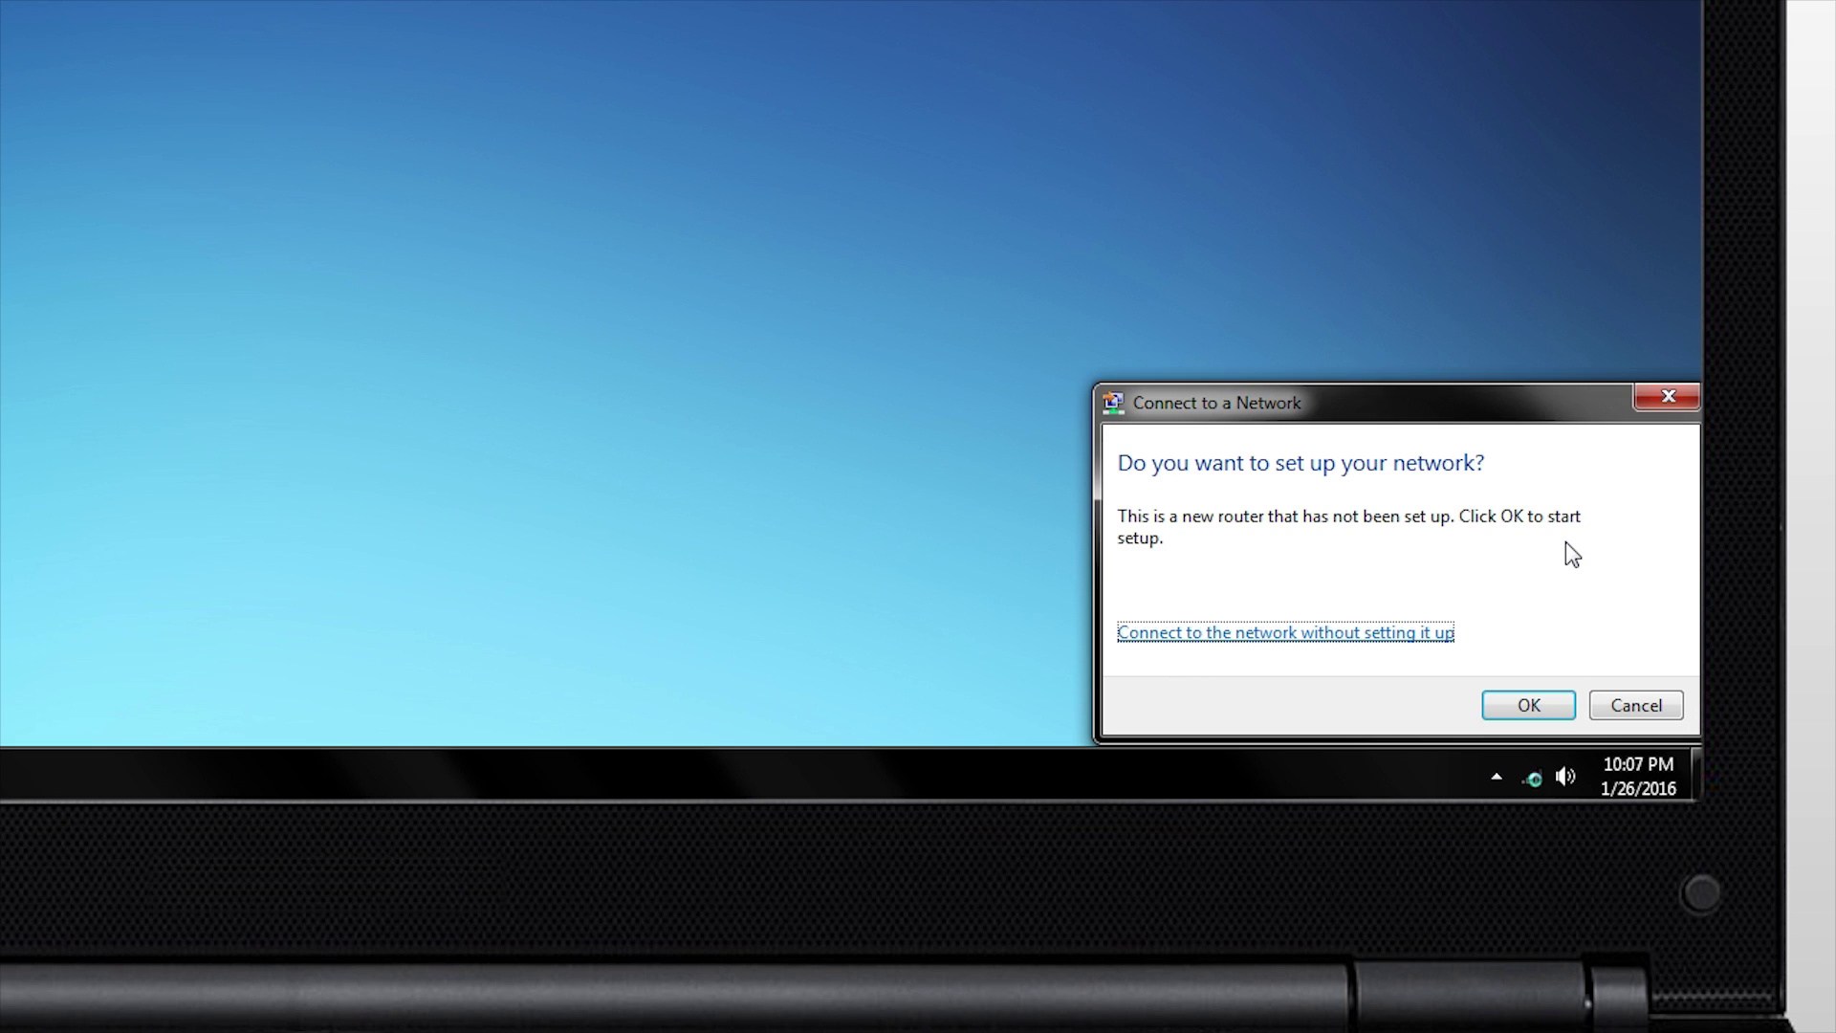
click(1529, 708)
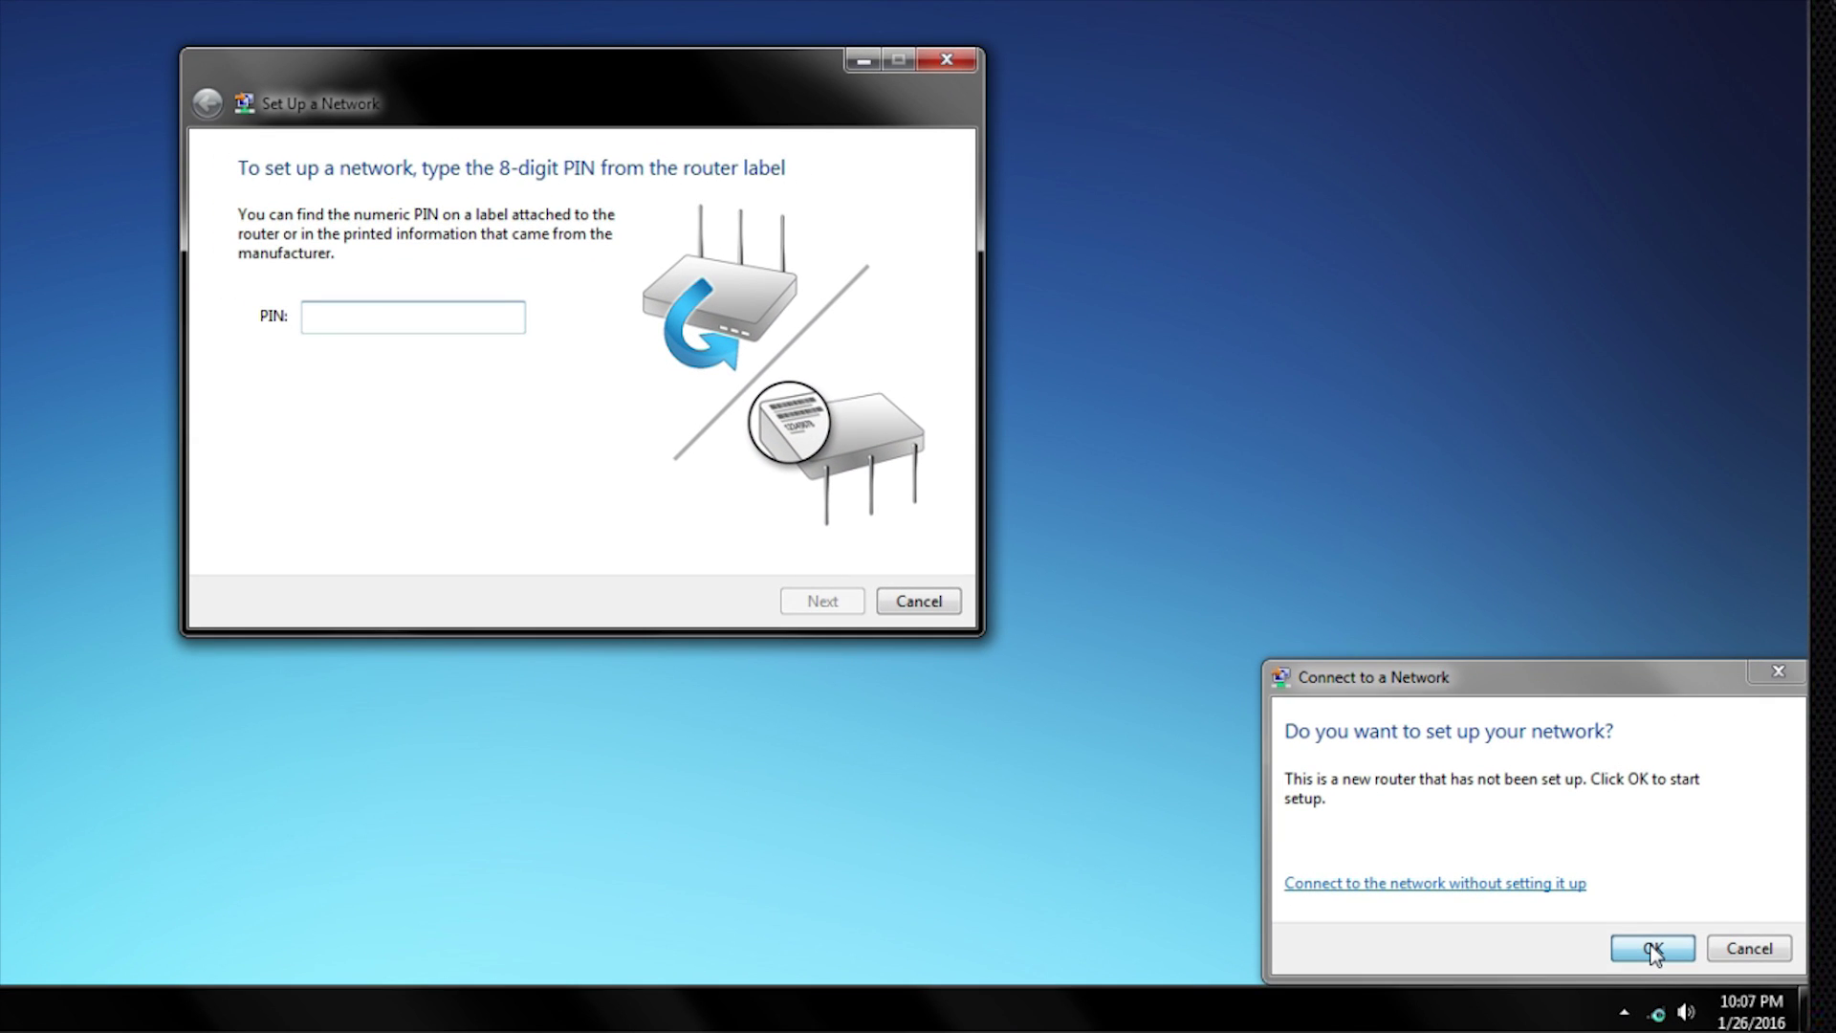
click(918, 601)
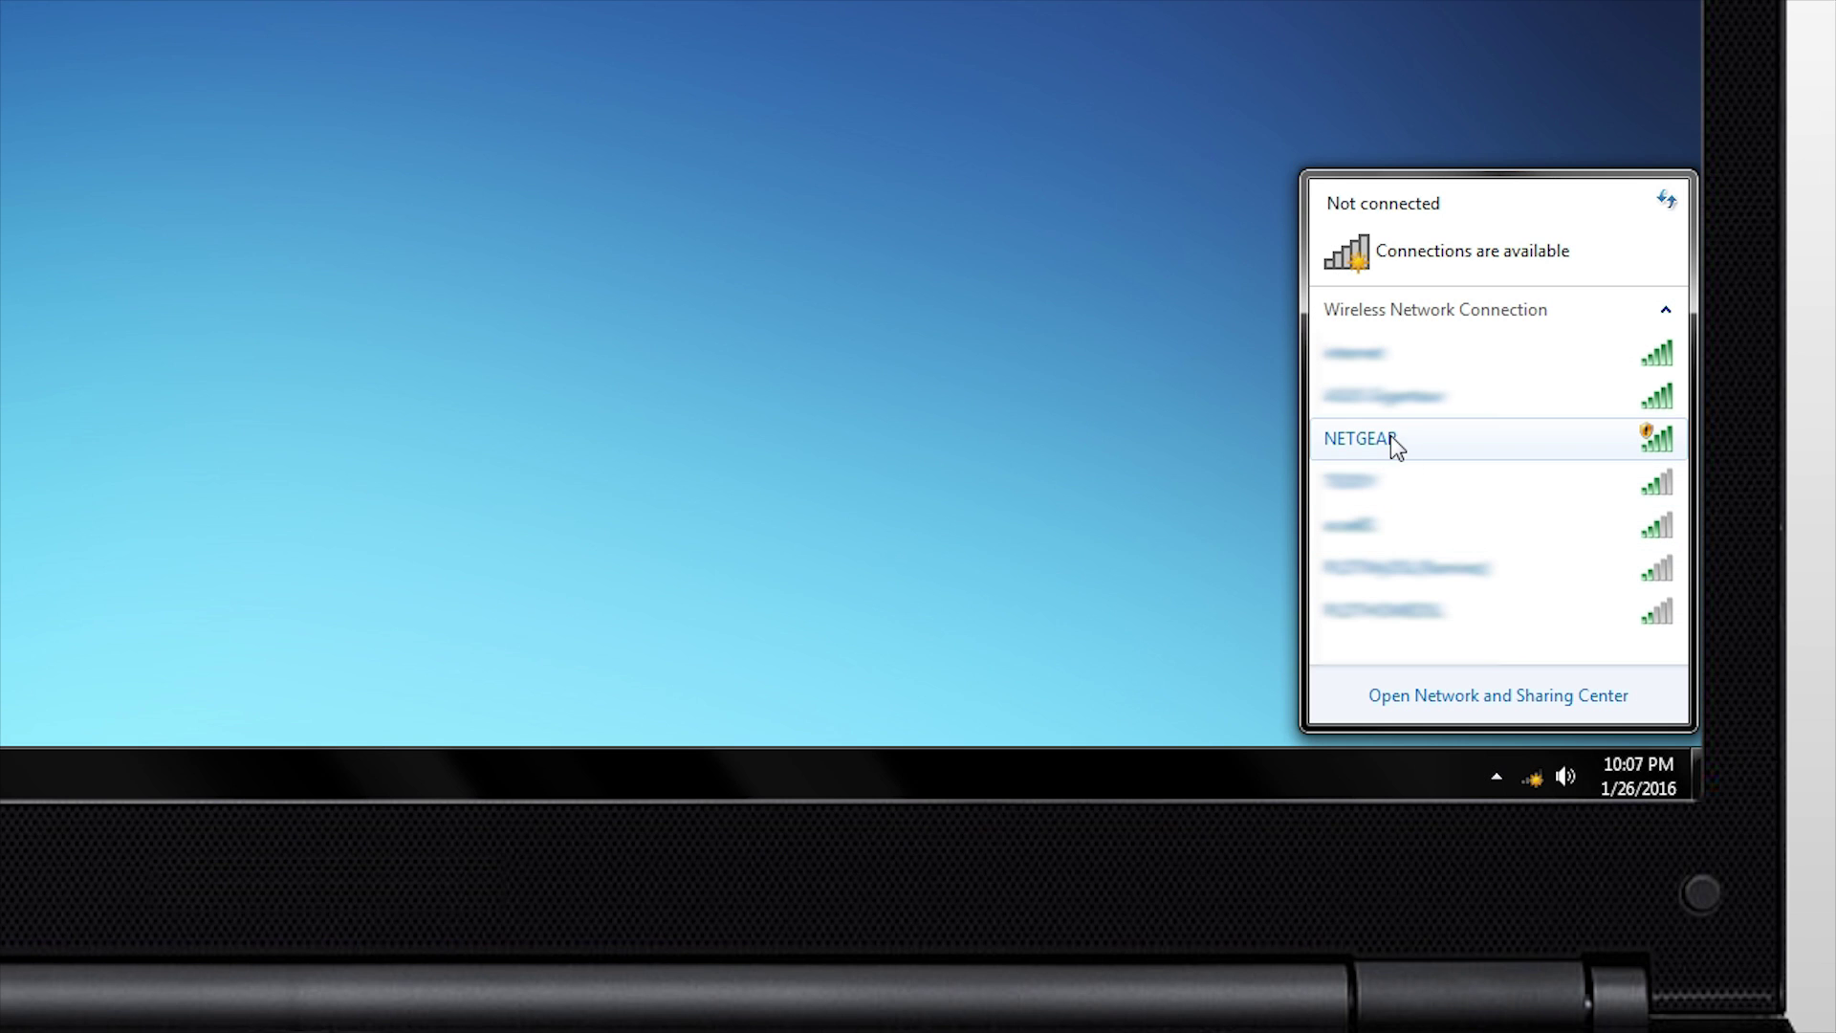
click(1392, 438)
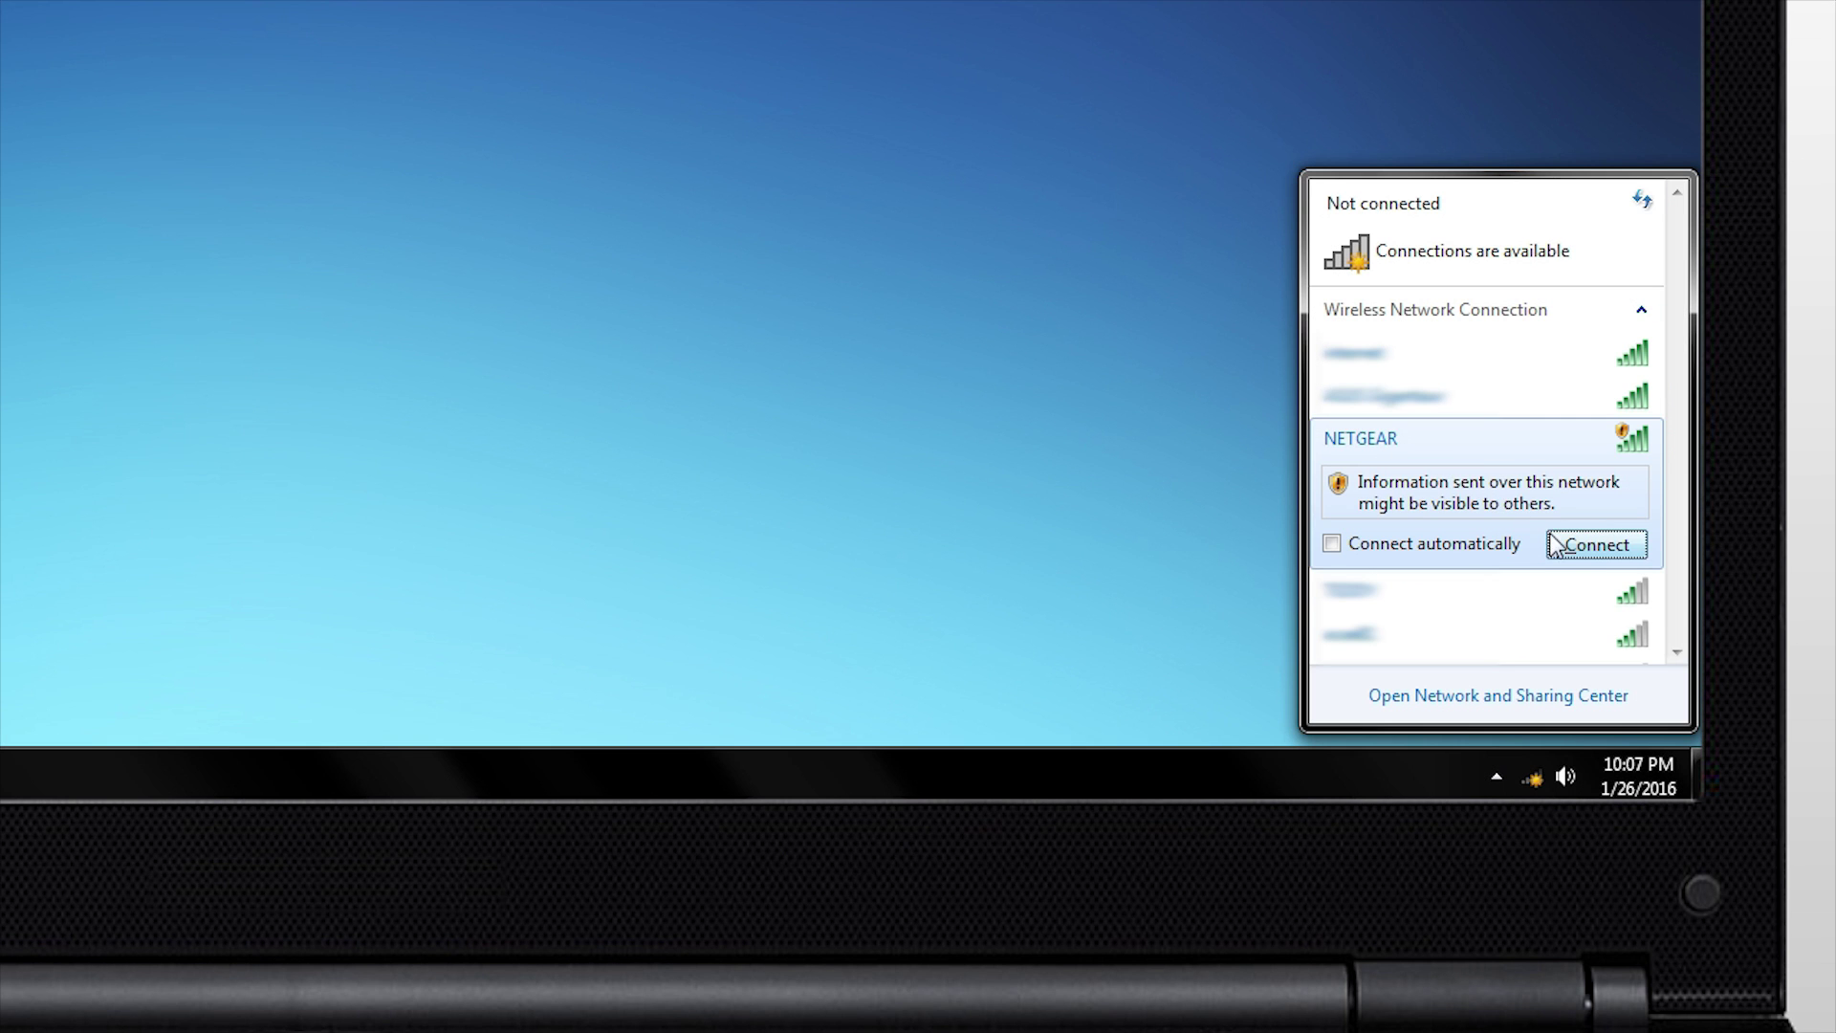
click(1574, 549)
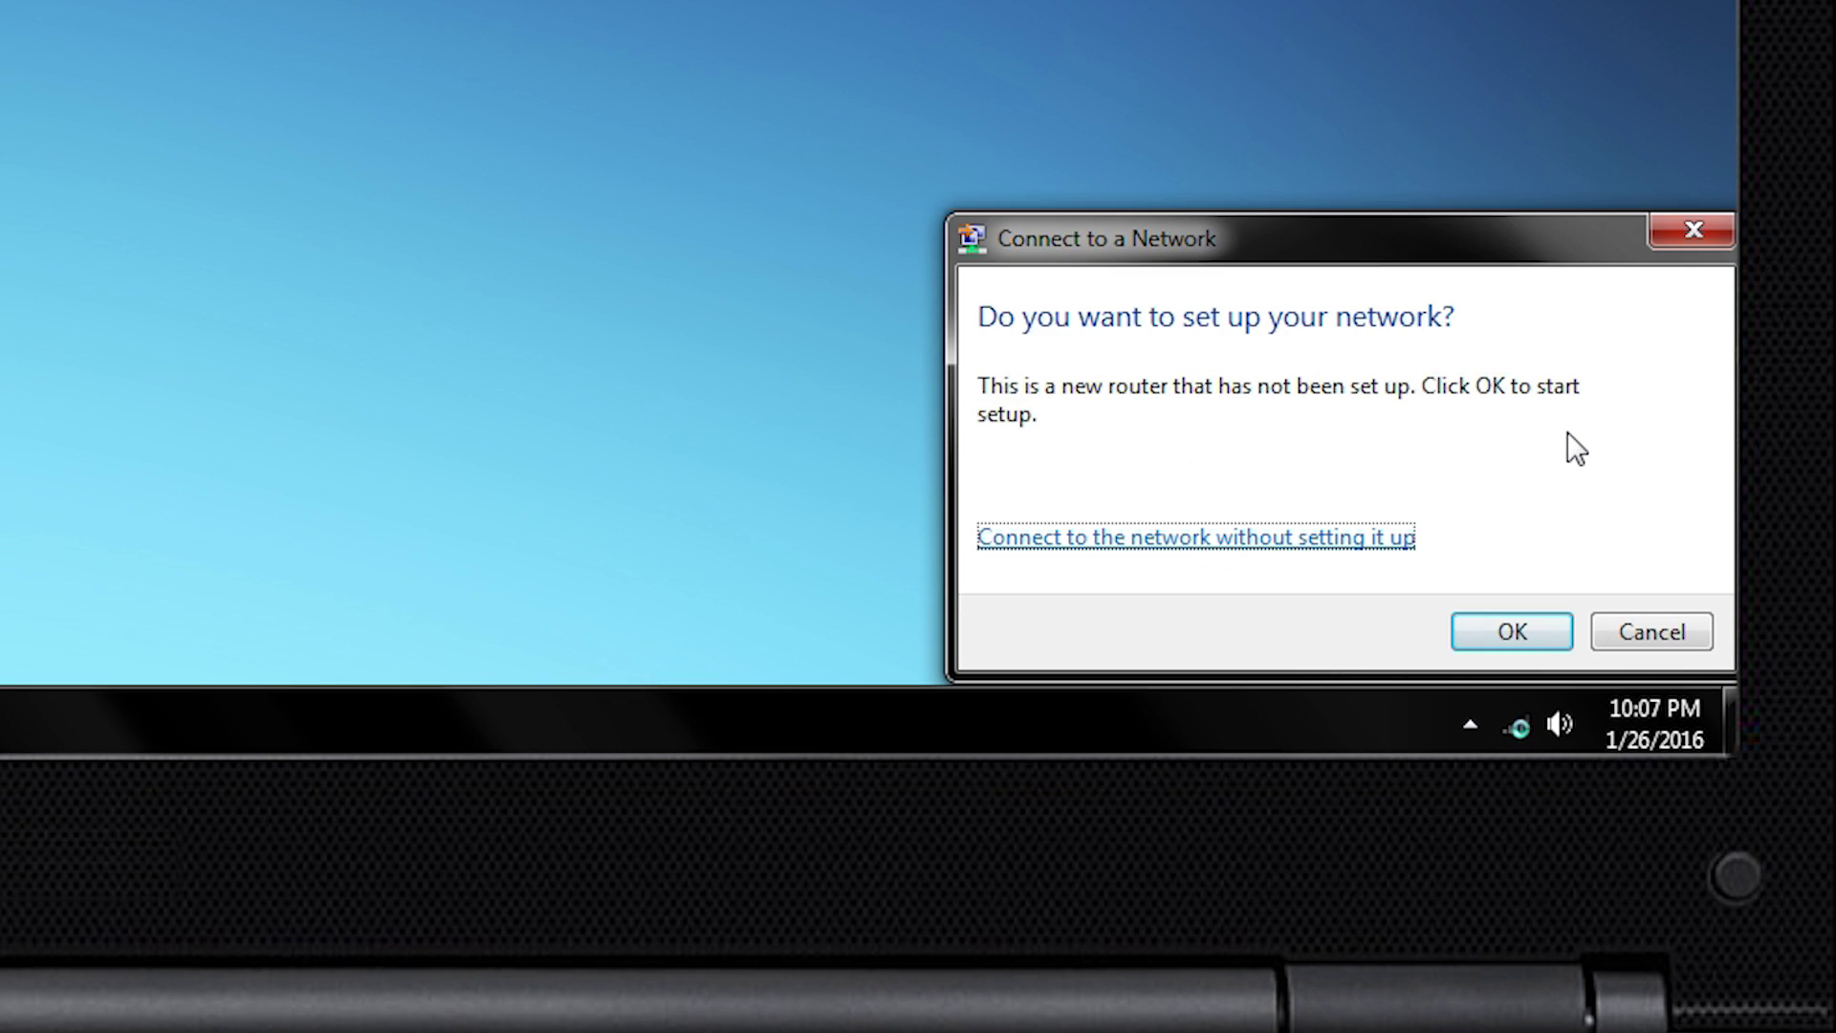
click(1358, 539)
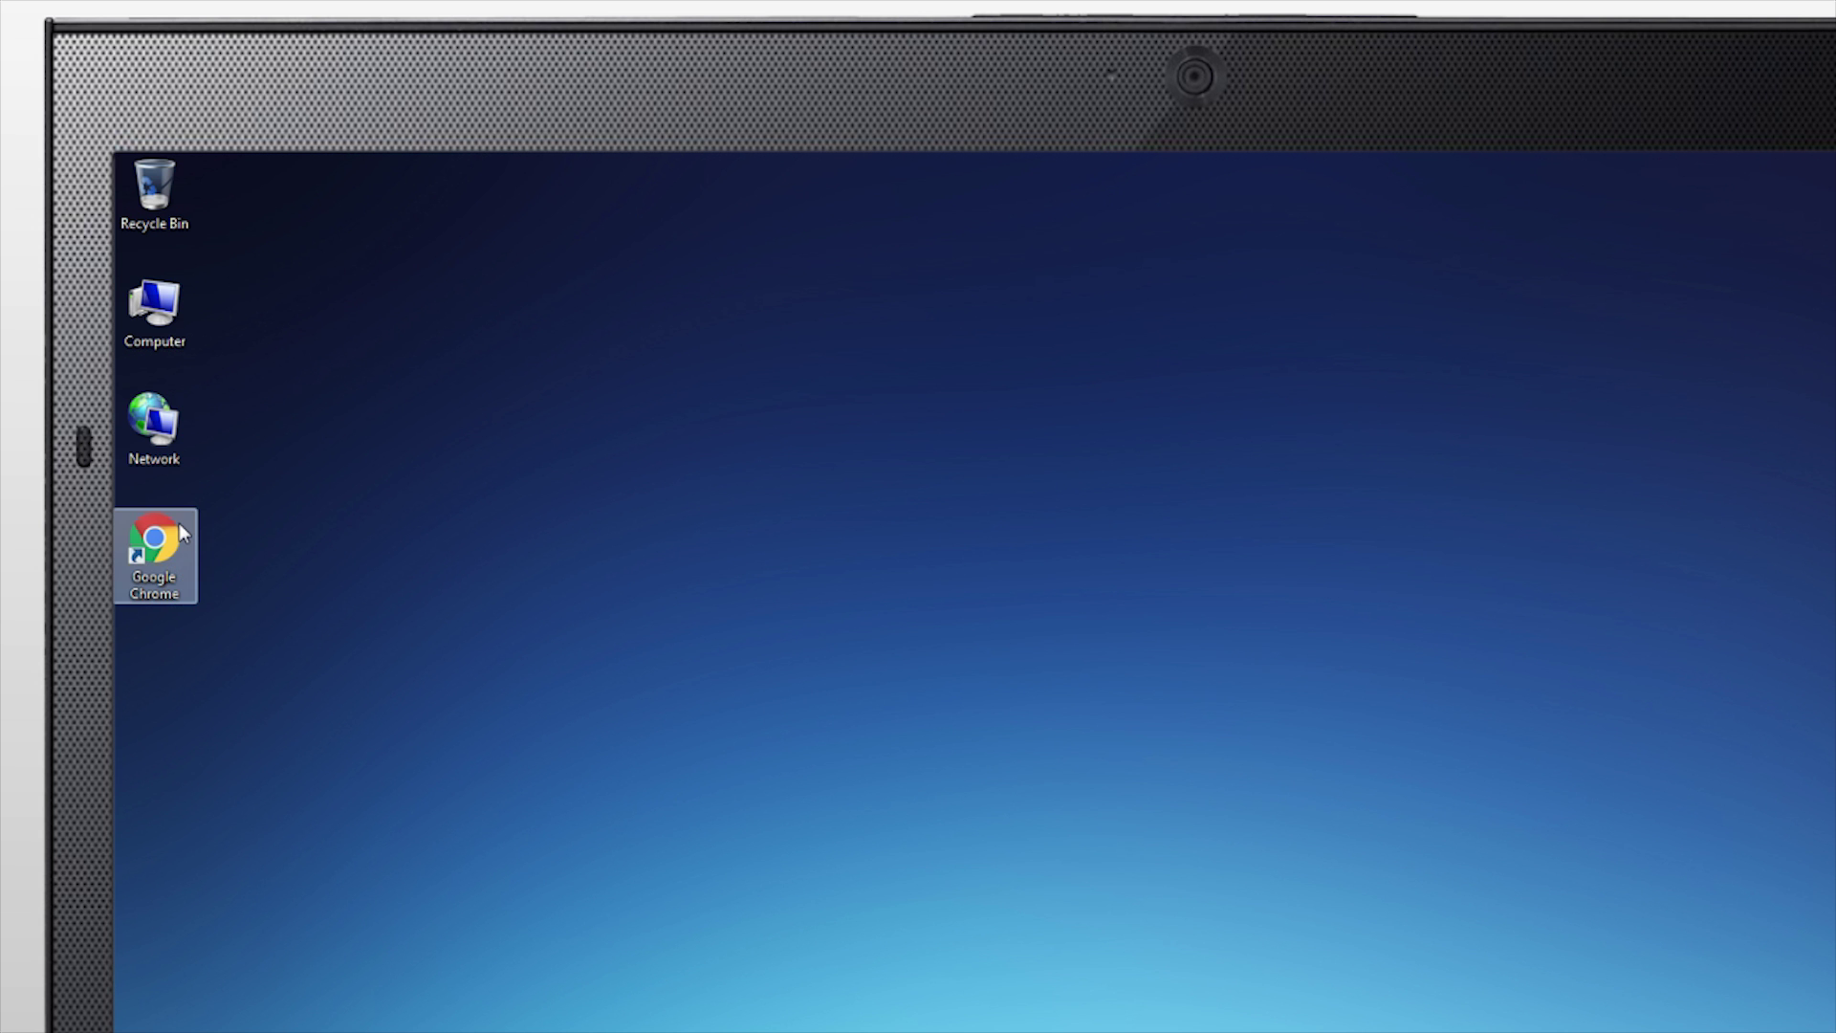
Launch Chrome and sign in to the router with the admin password
double_click(183, 533)
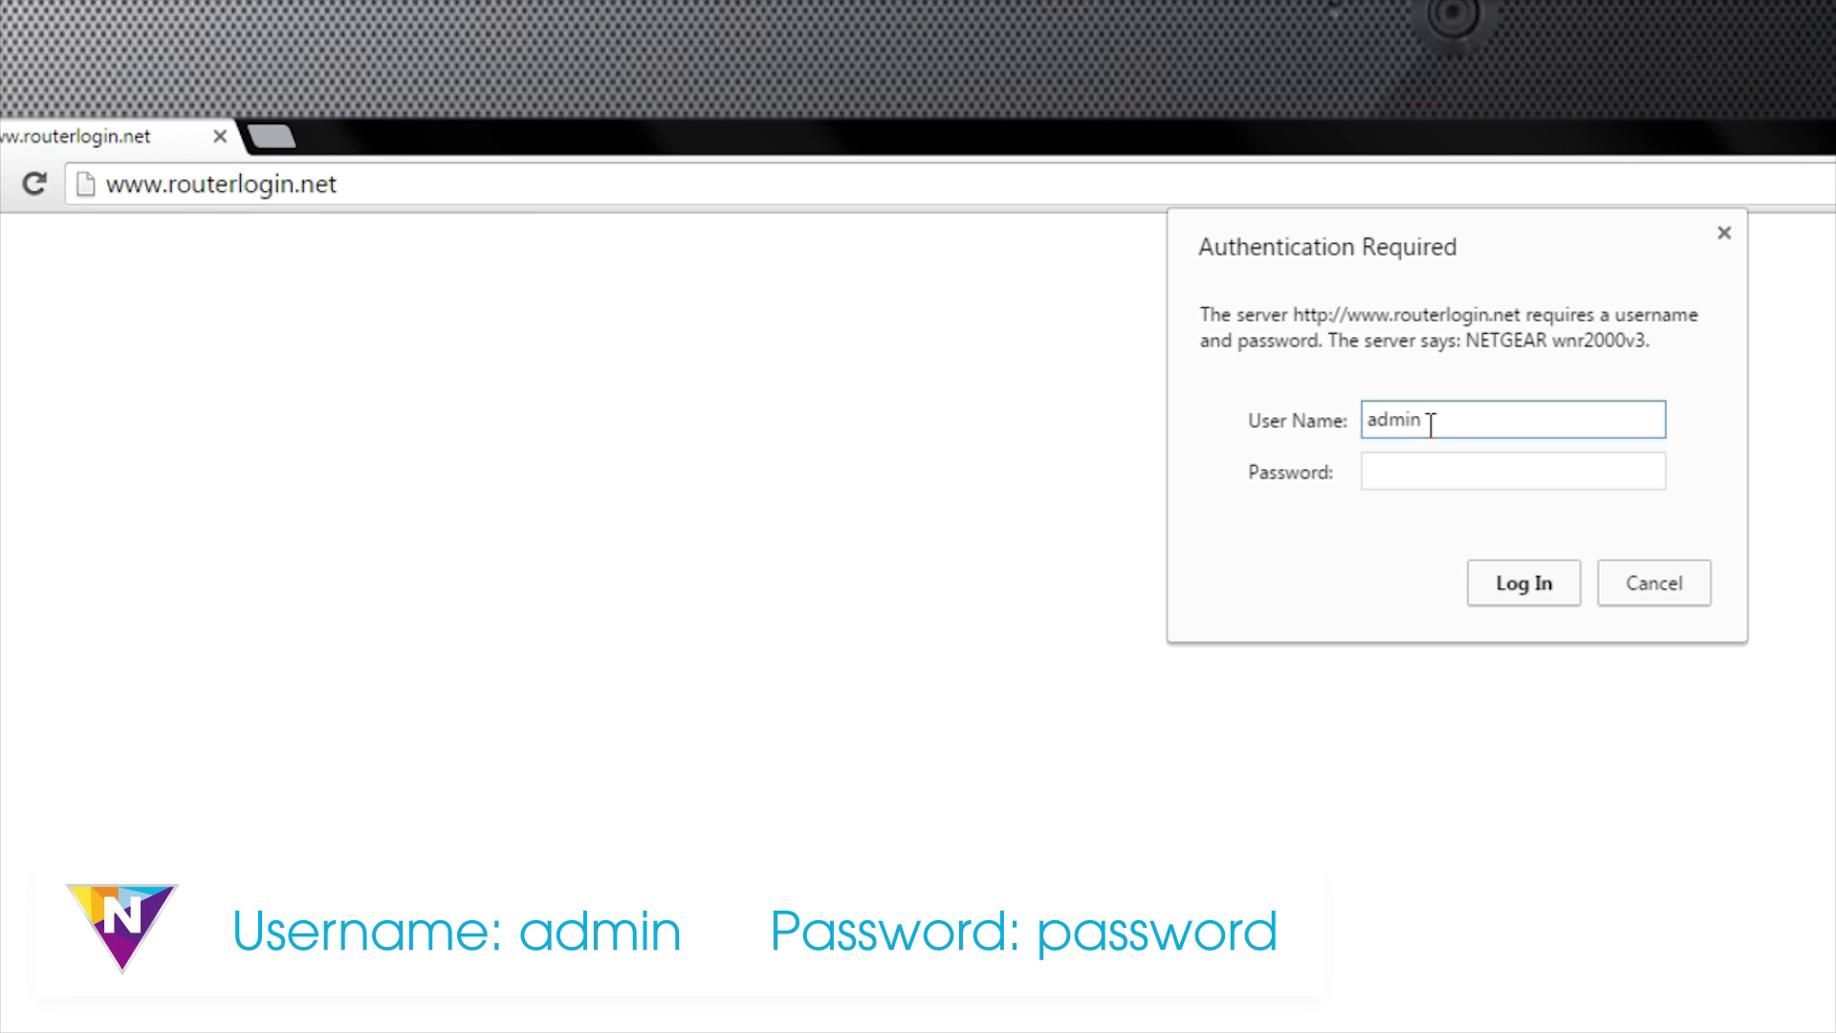
click(1447, 475)
text(pass)
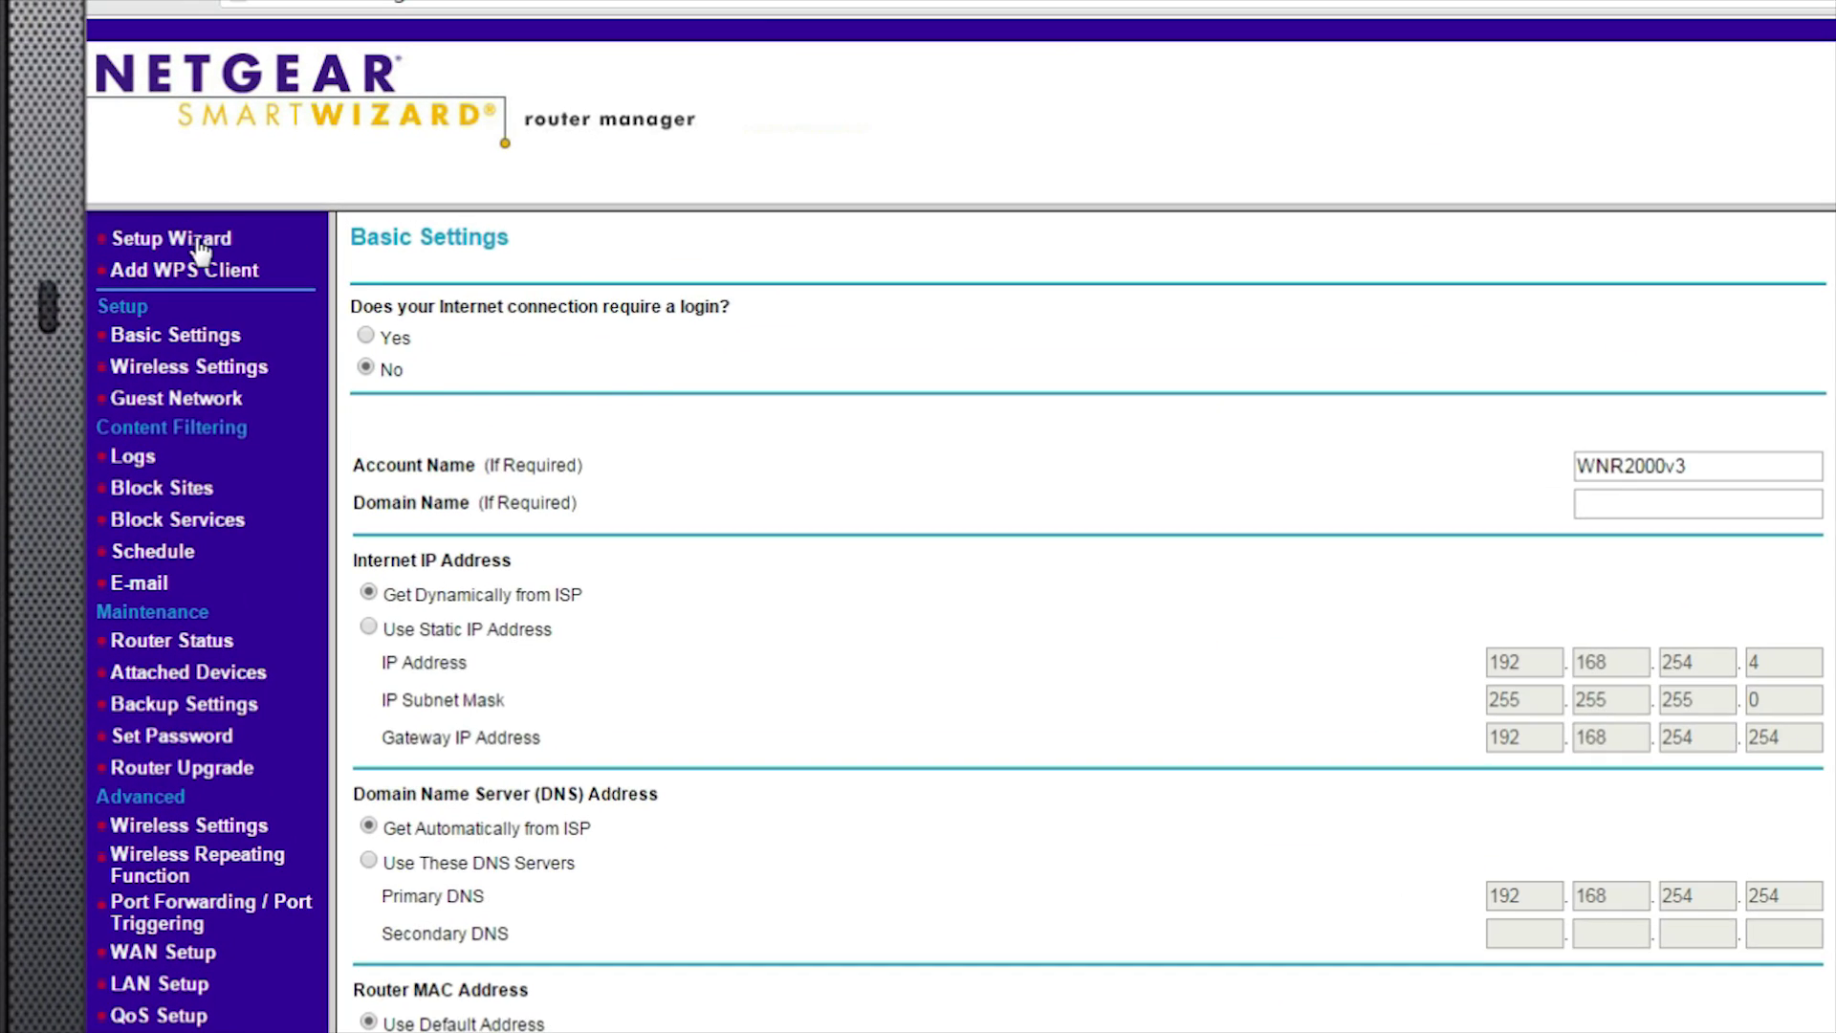
Run the Setup Wizard so it detects and applies the Dynamic IP (DHCP) connection
click(92, 171)
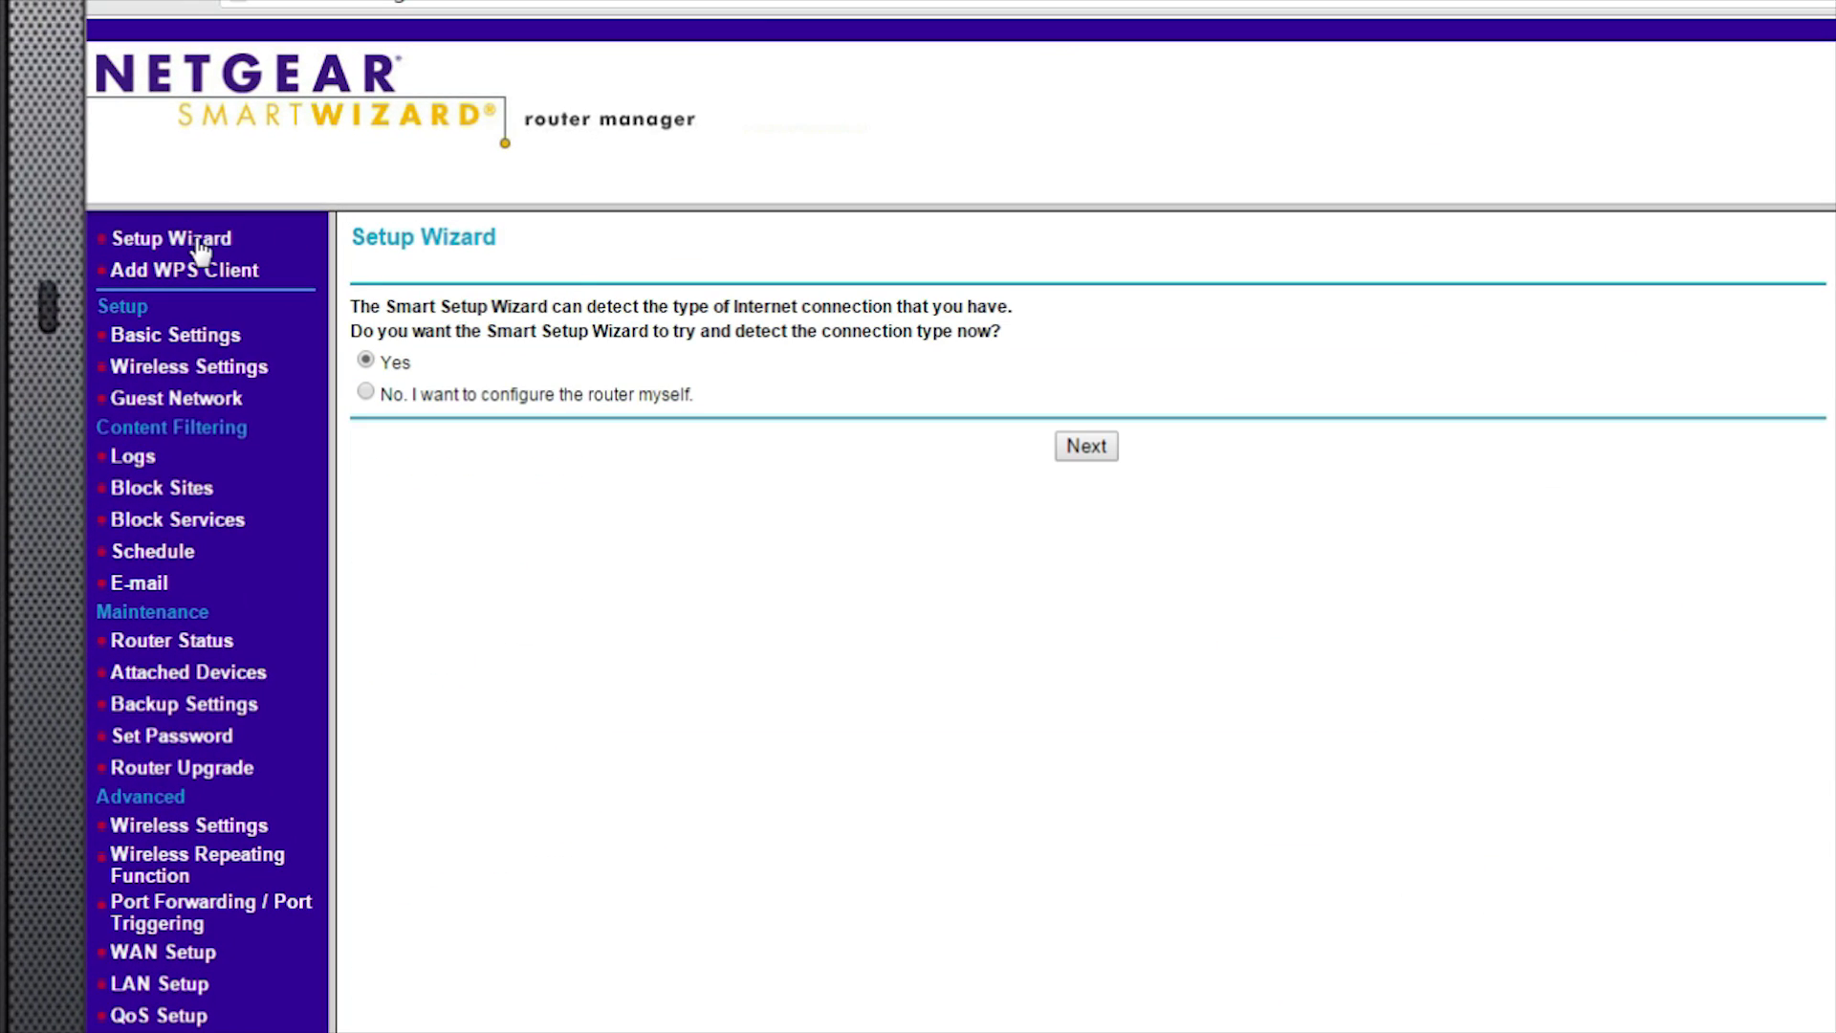
click(1088, 447)
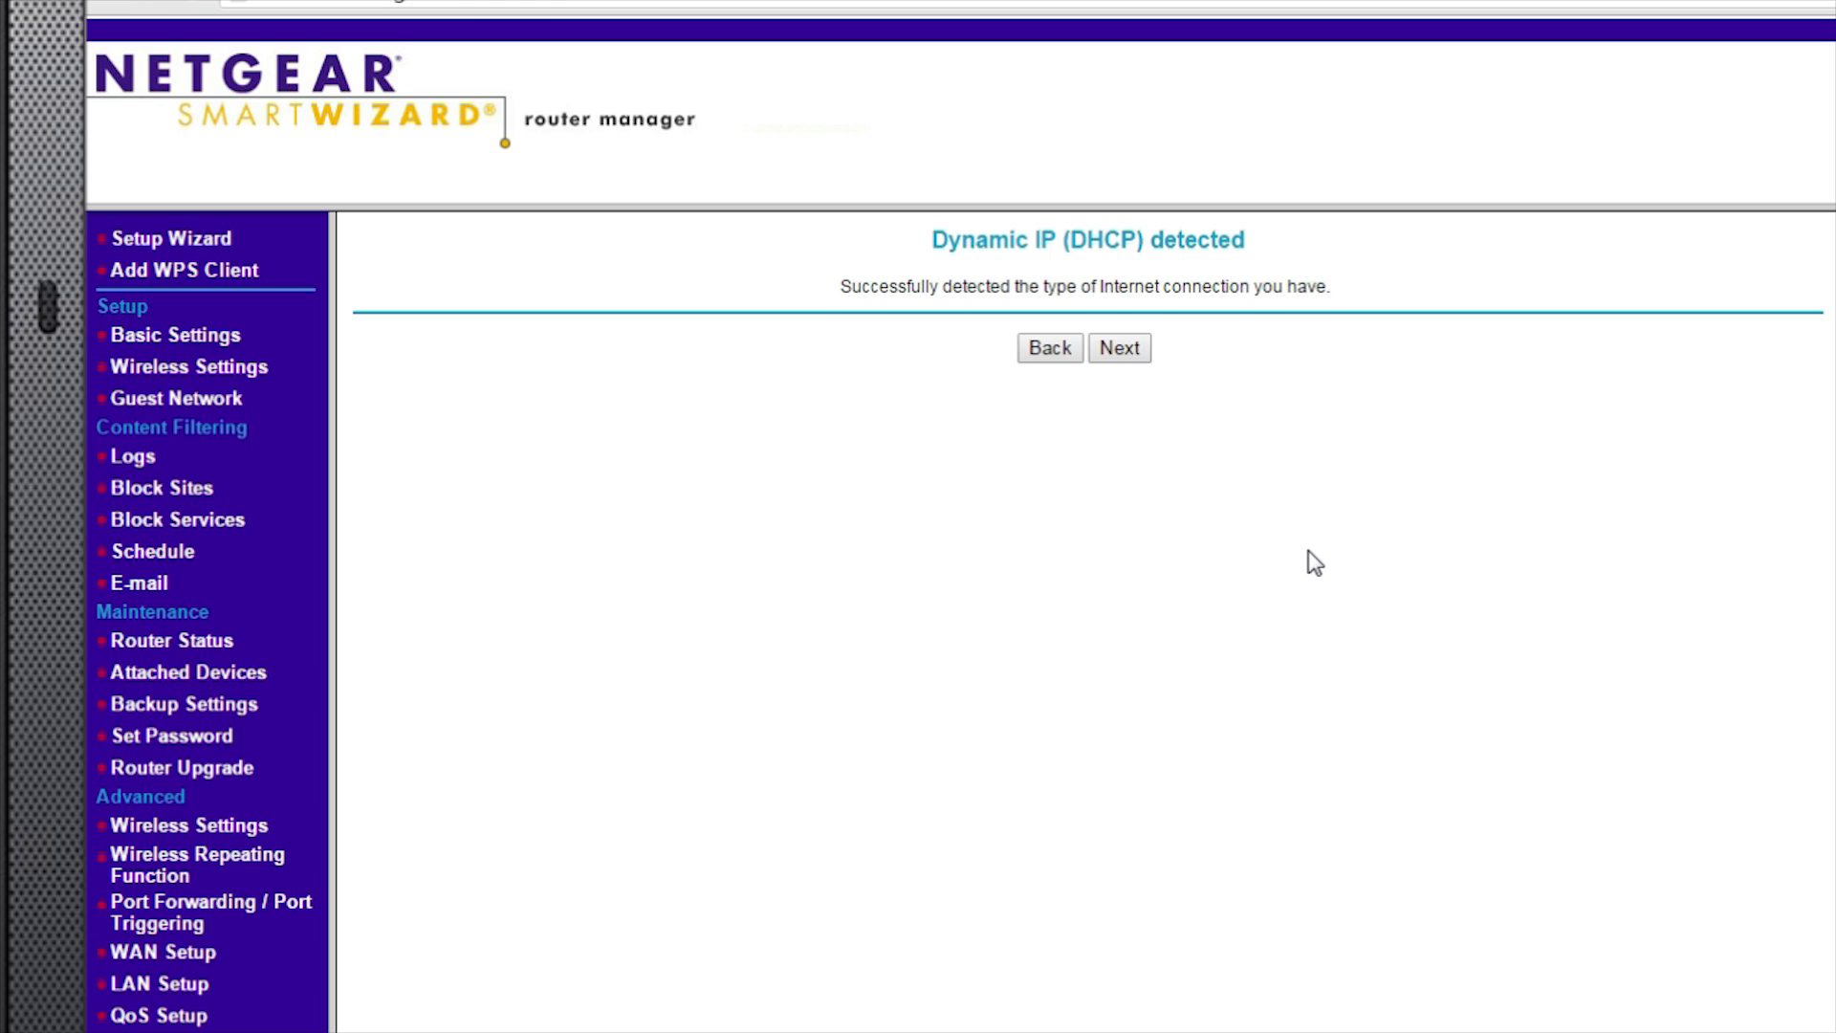
click(1133, 349)
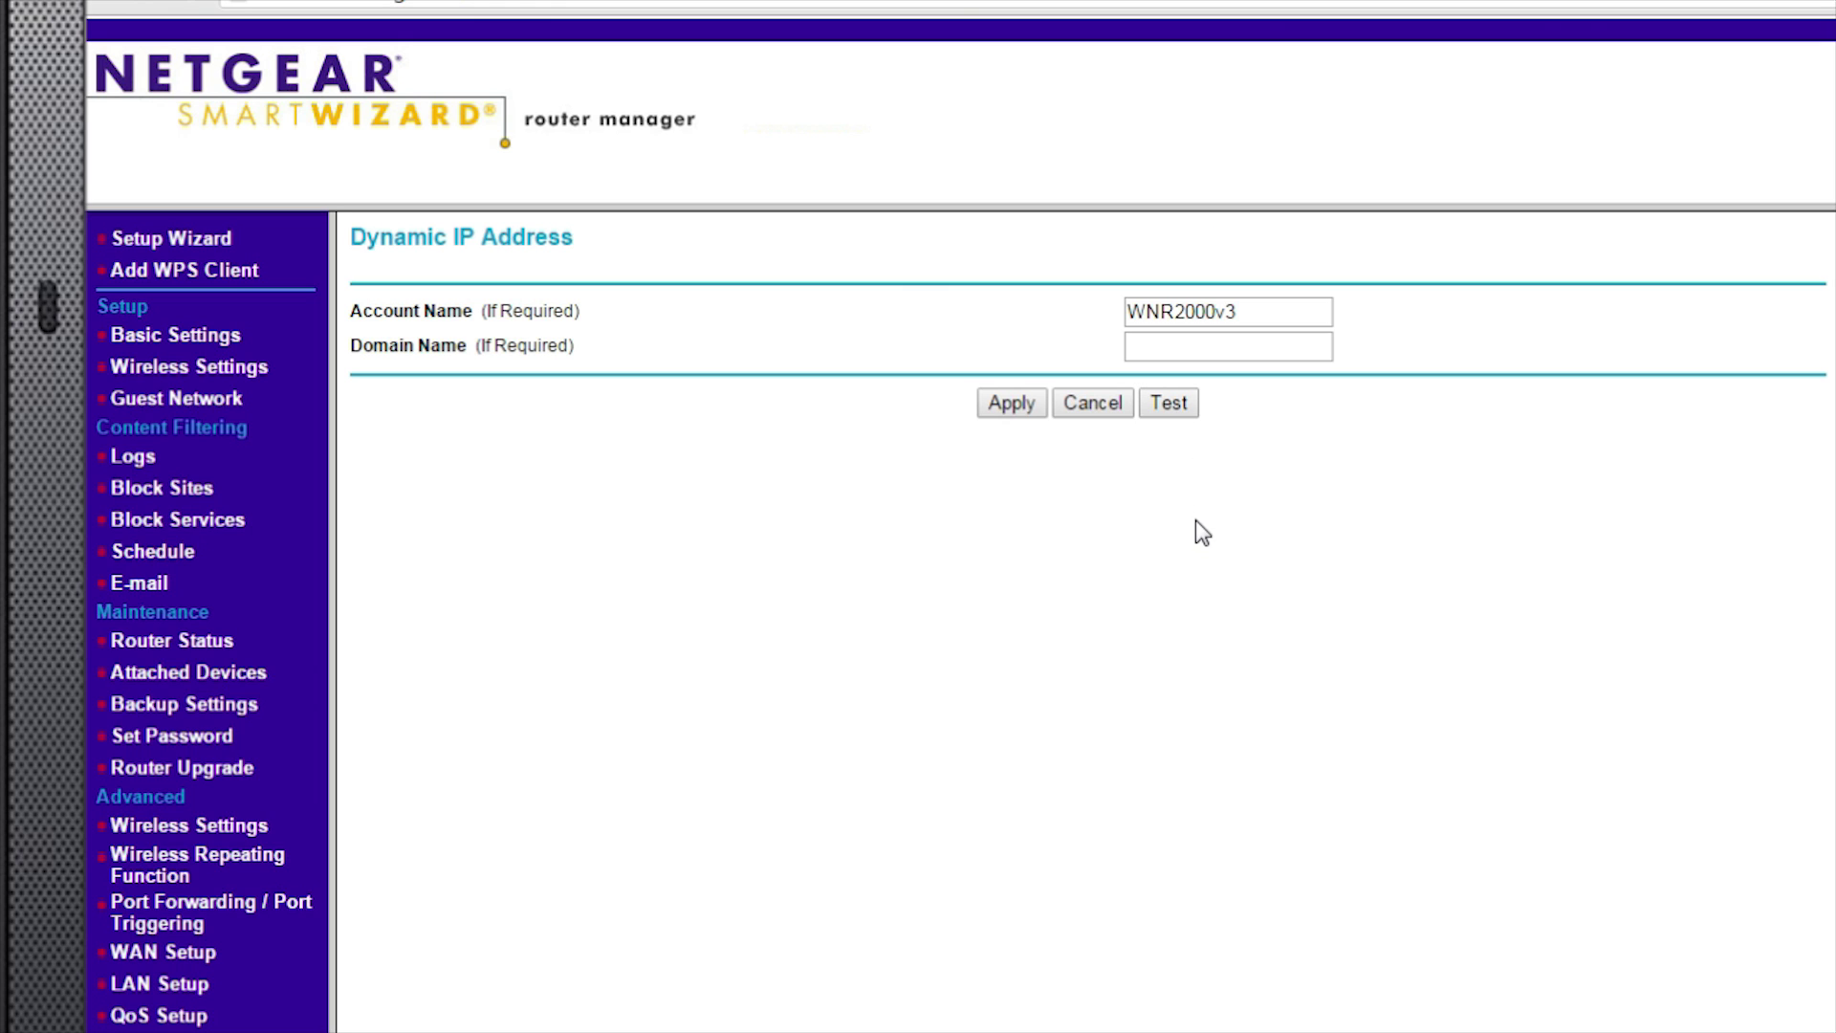
click(1012, 403)
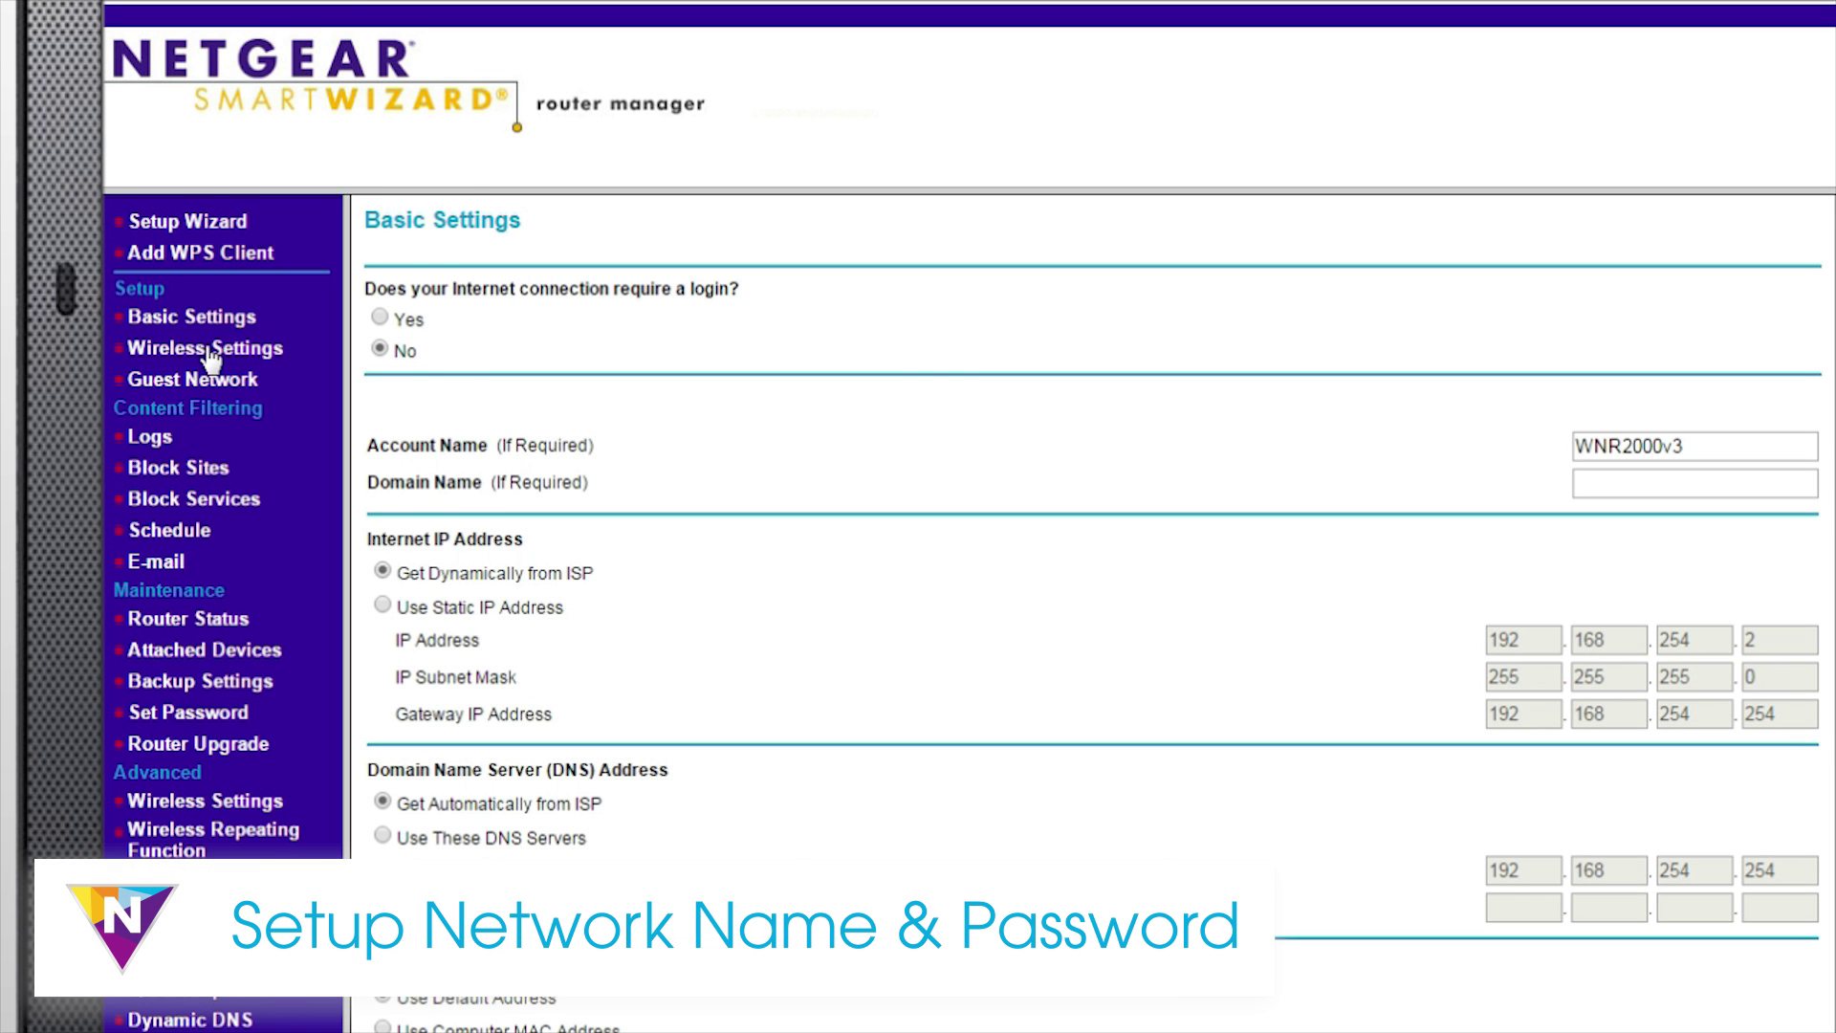
Rename the wireless network from NETGEAR to JohnWifi
click(210, 350)
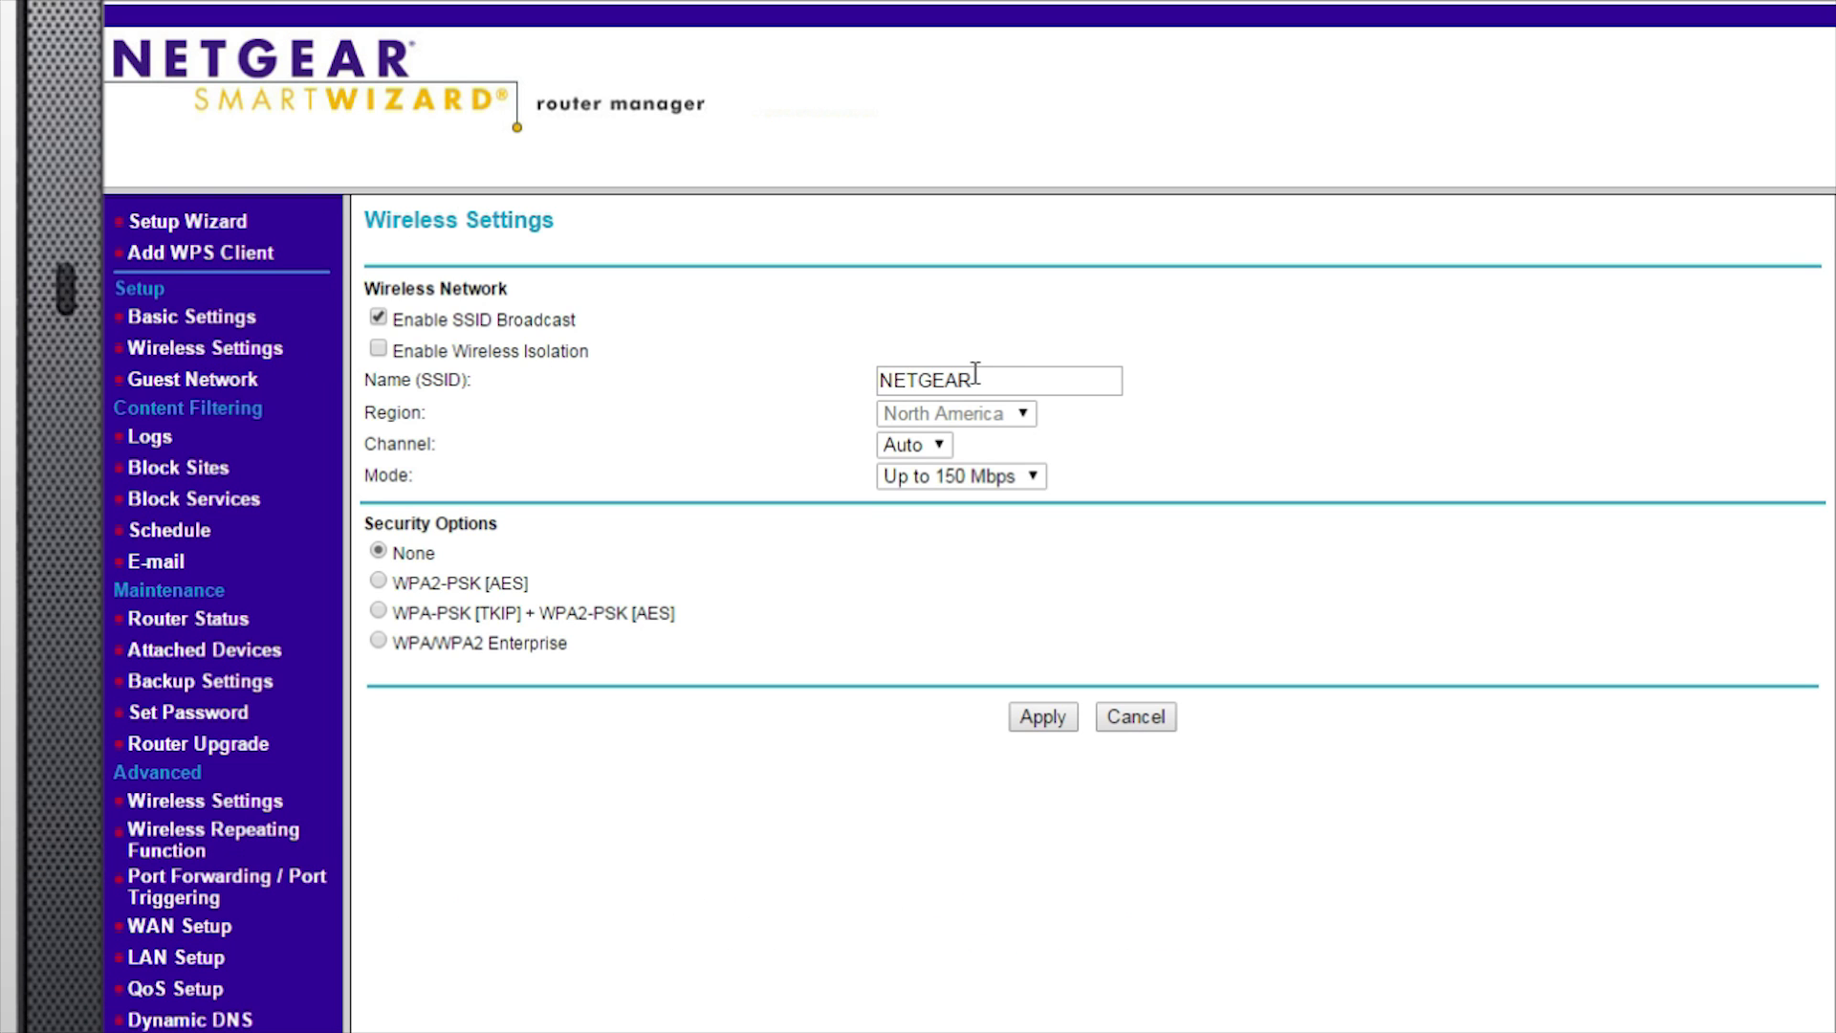
drag(980, 378, 863, 375)
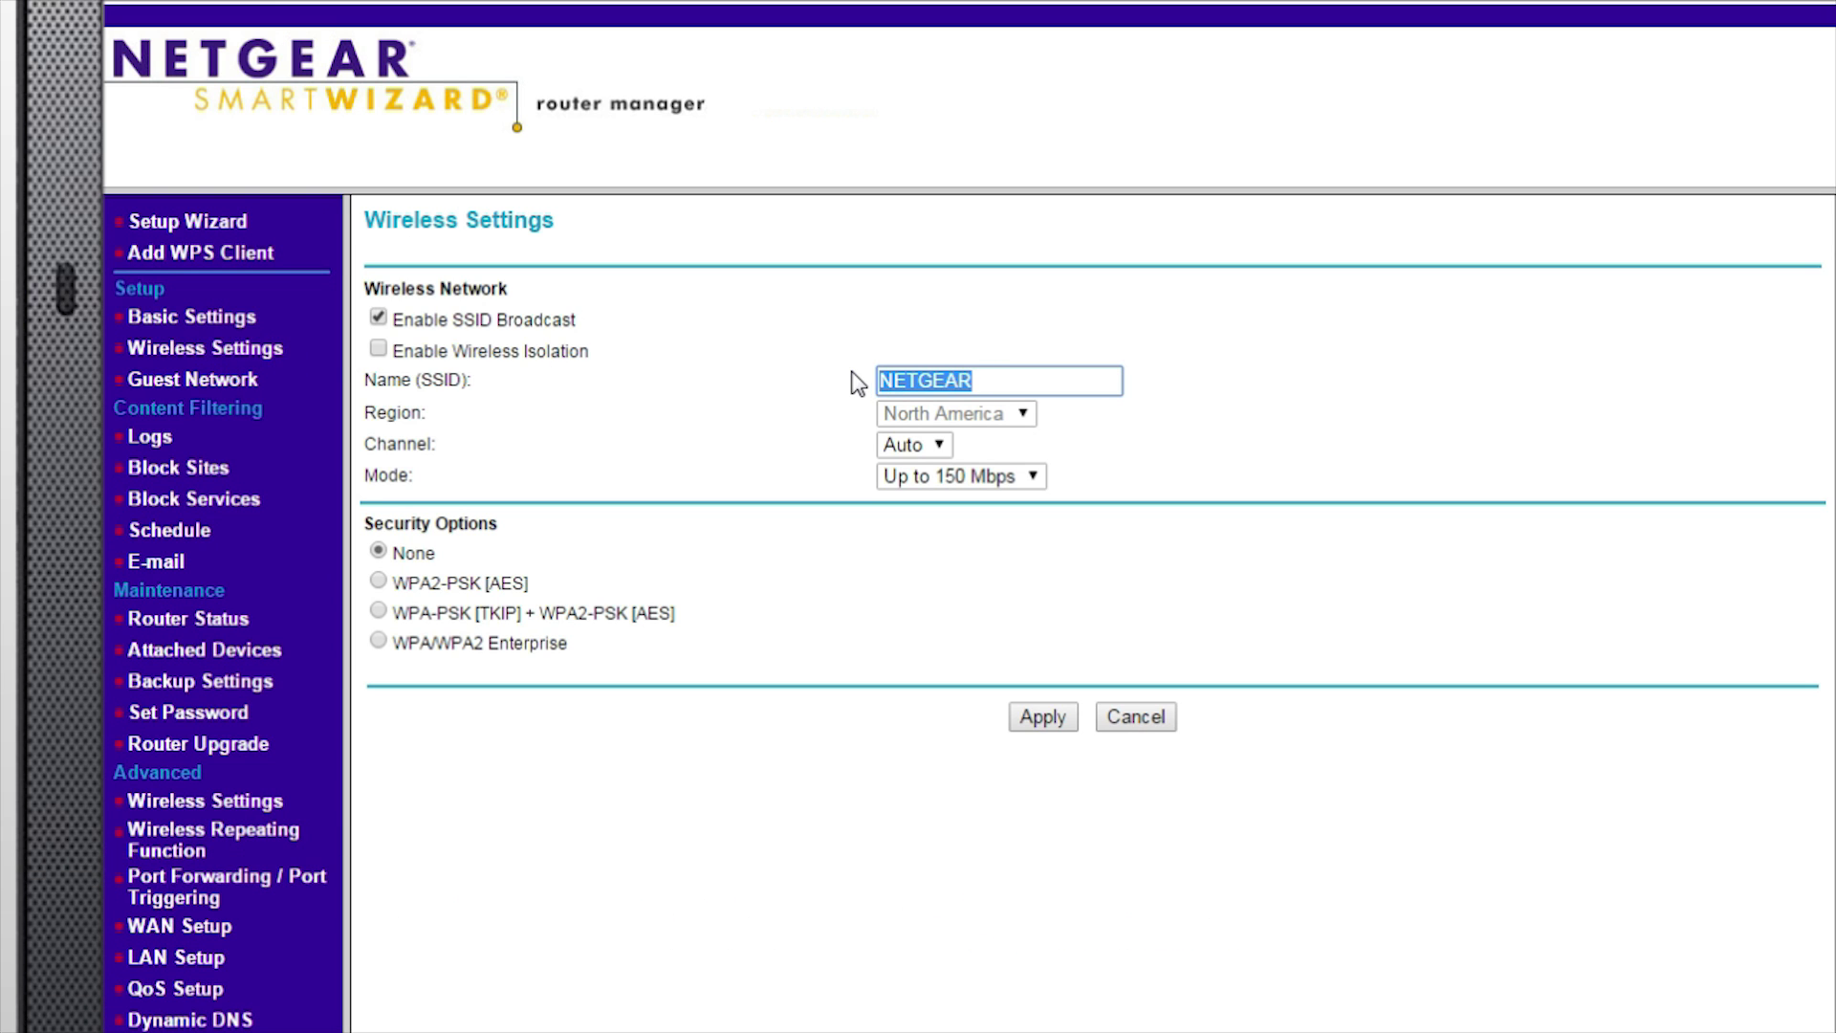
text(JohnWifi)
click(858, 382)
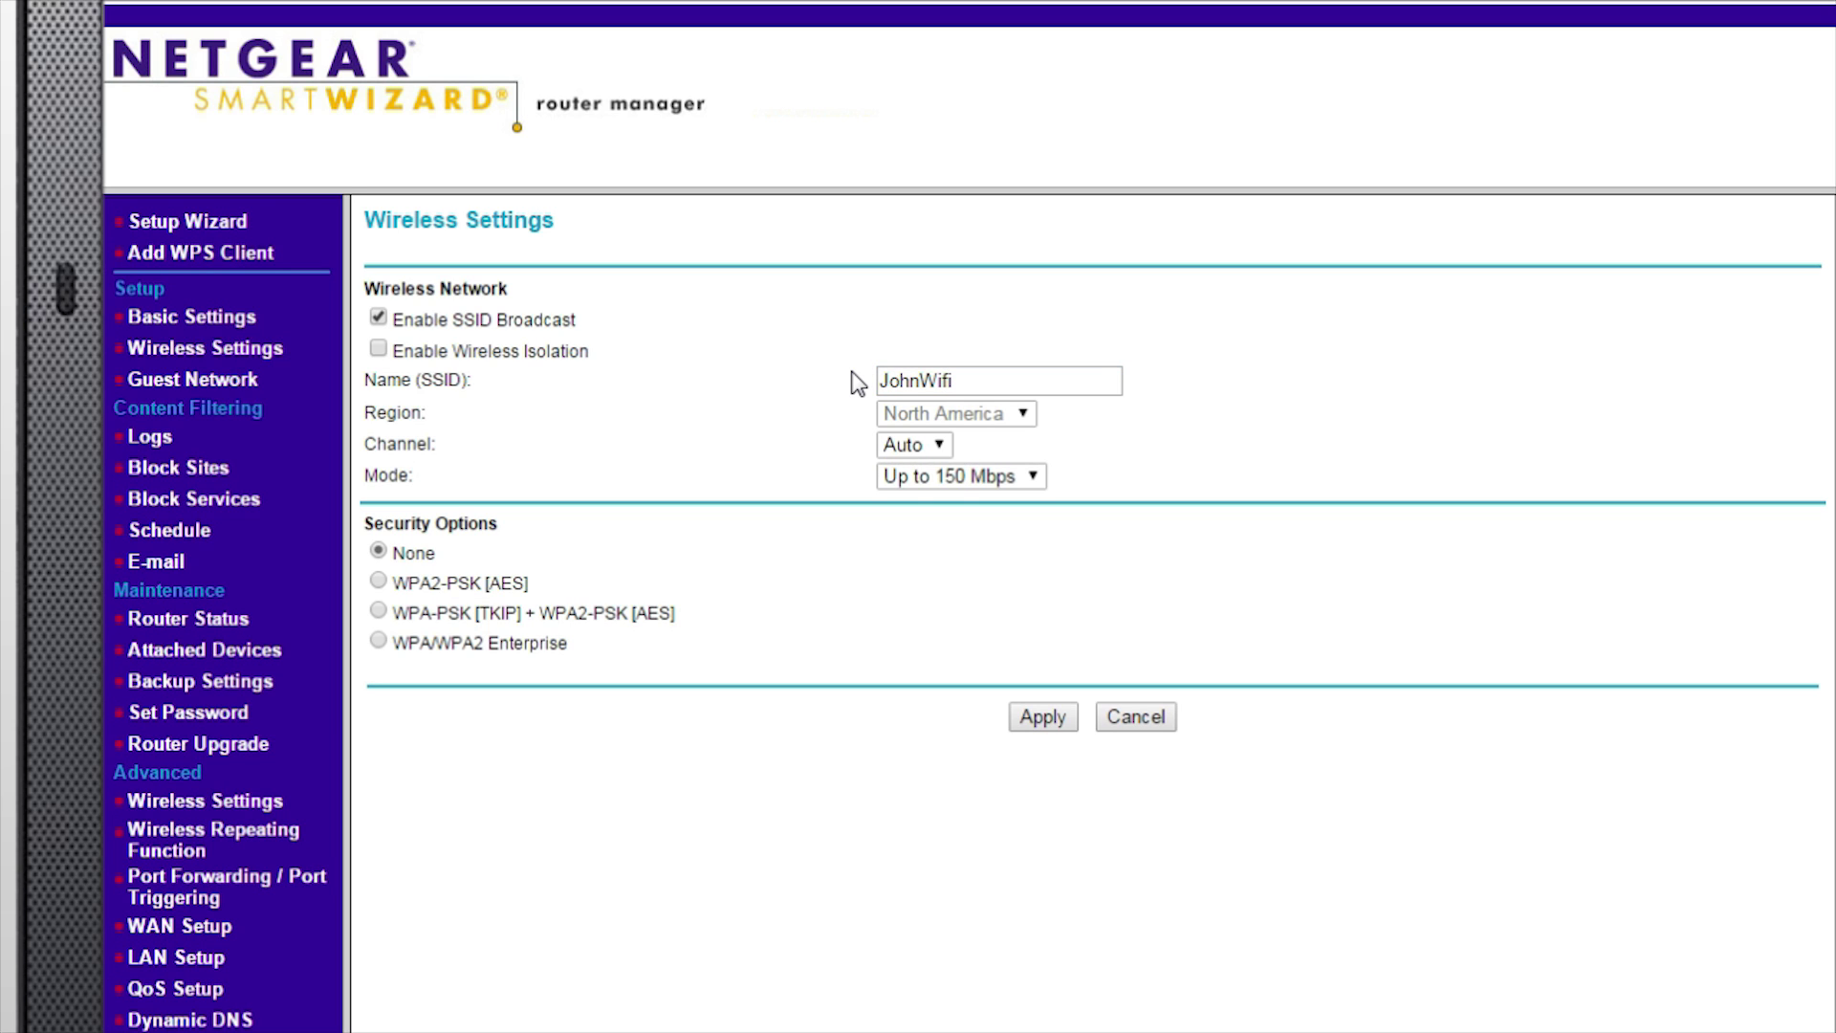
Choose WPA2-PSK [AES] security, enter the network passphrase, and apply
click(379, 582)
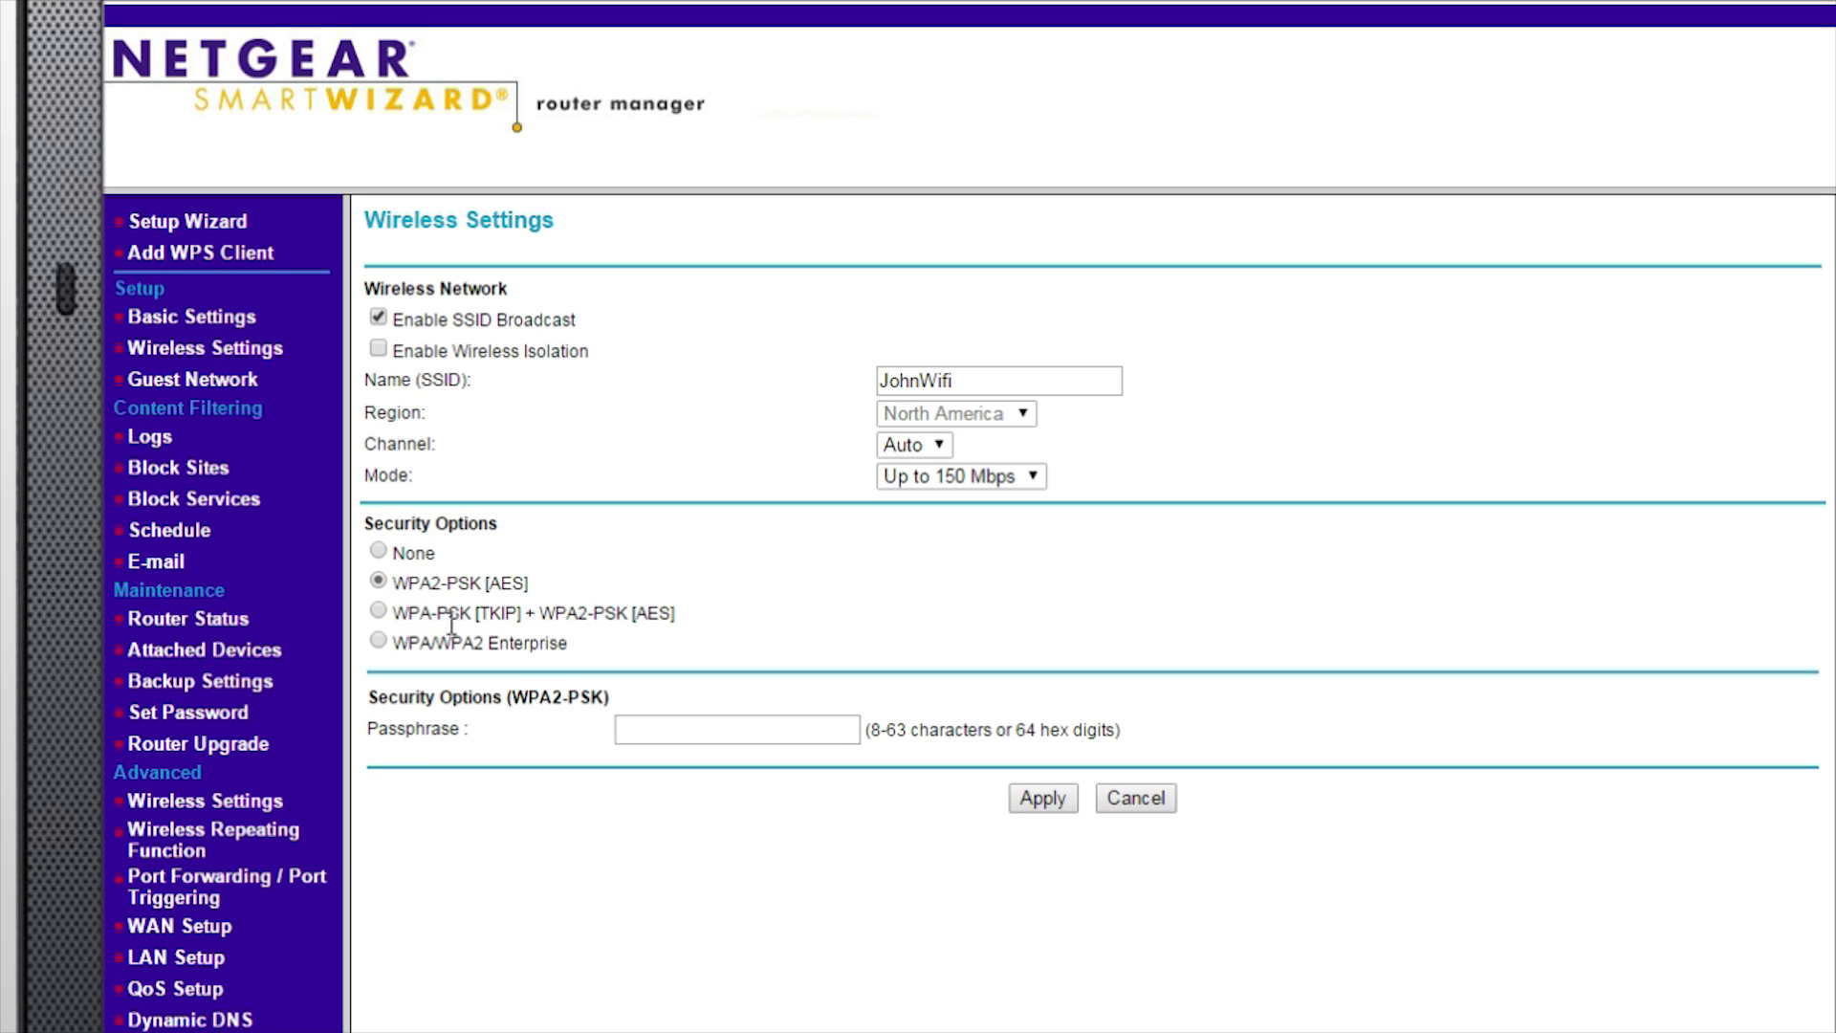
click(666, 724)
text(12345678)
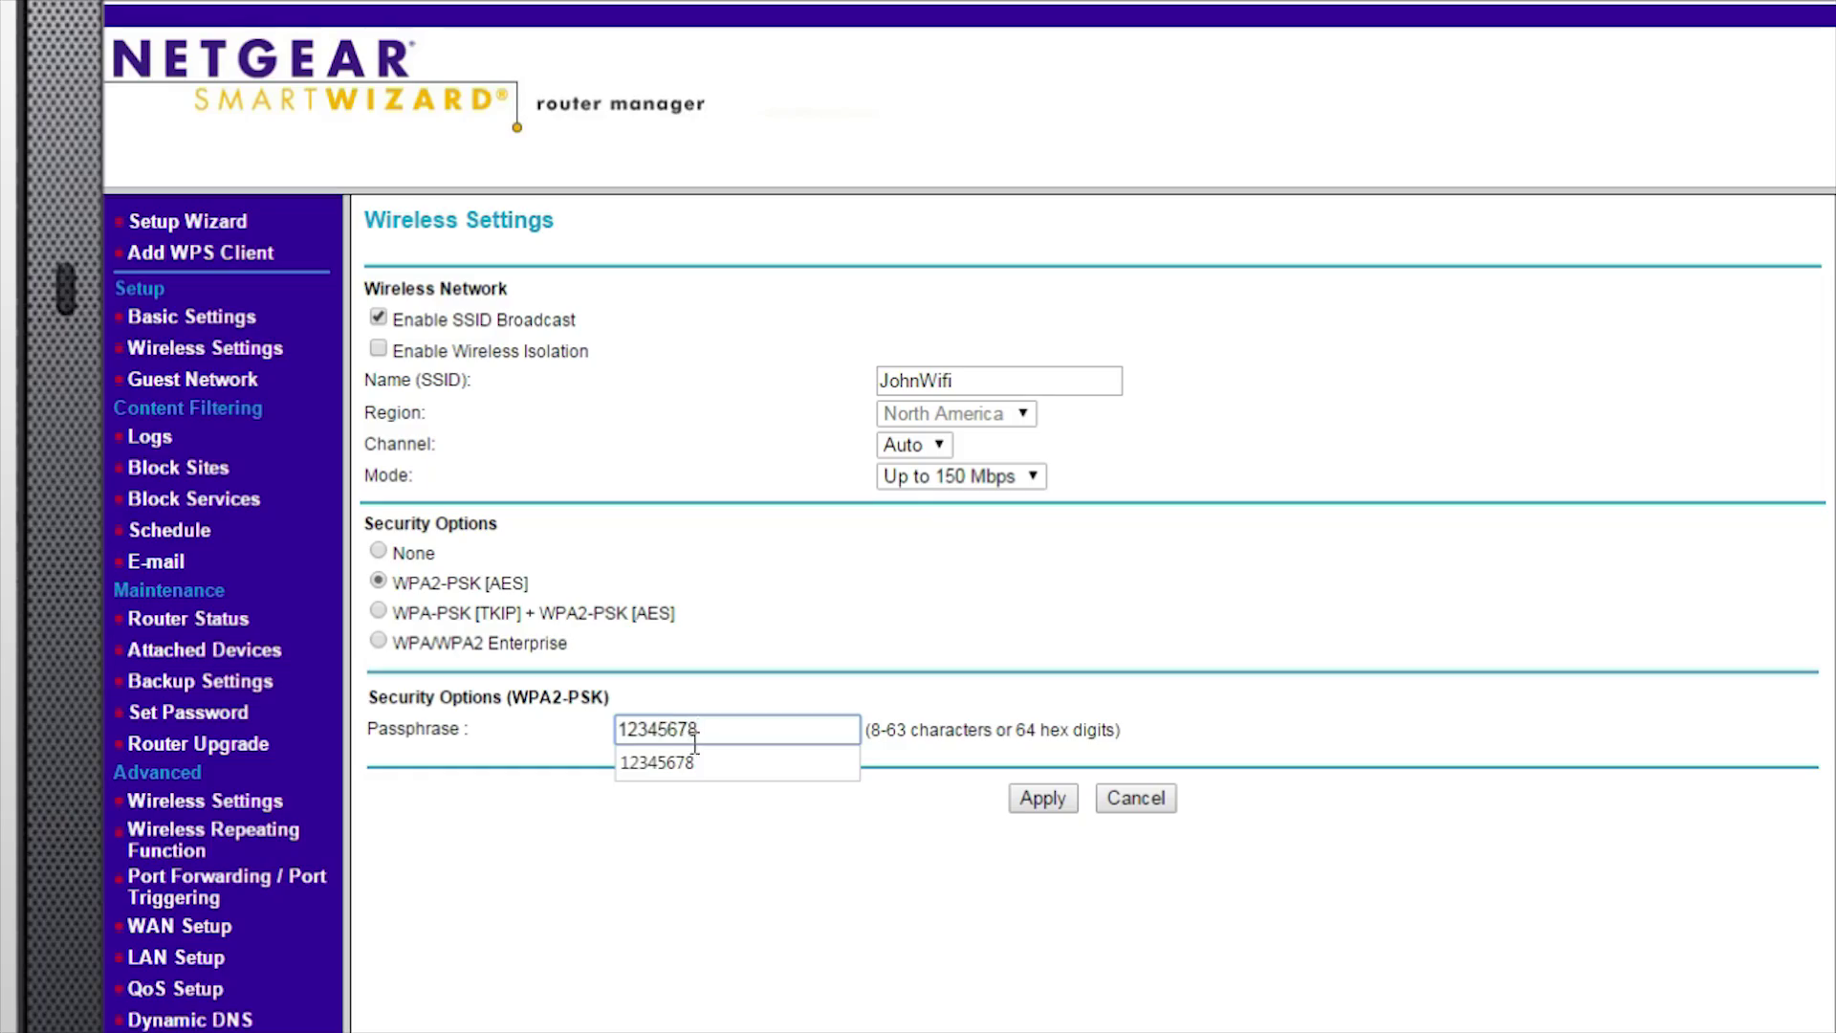
click(1031, 800)
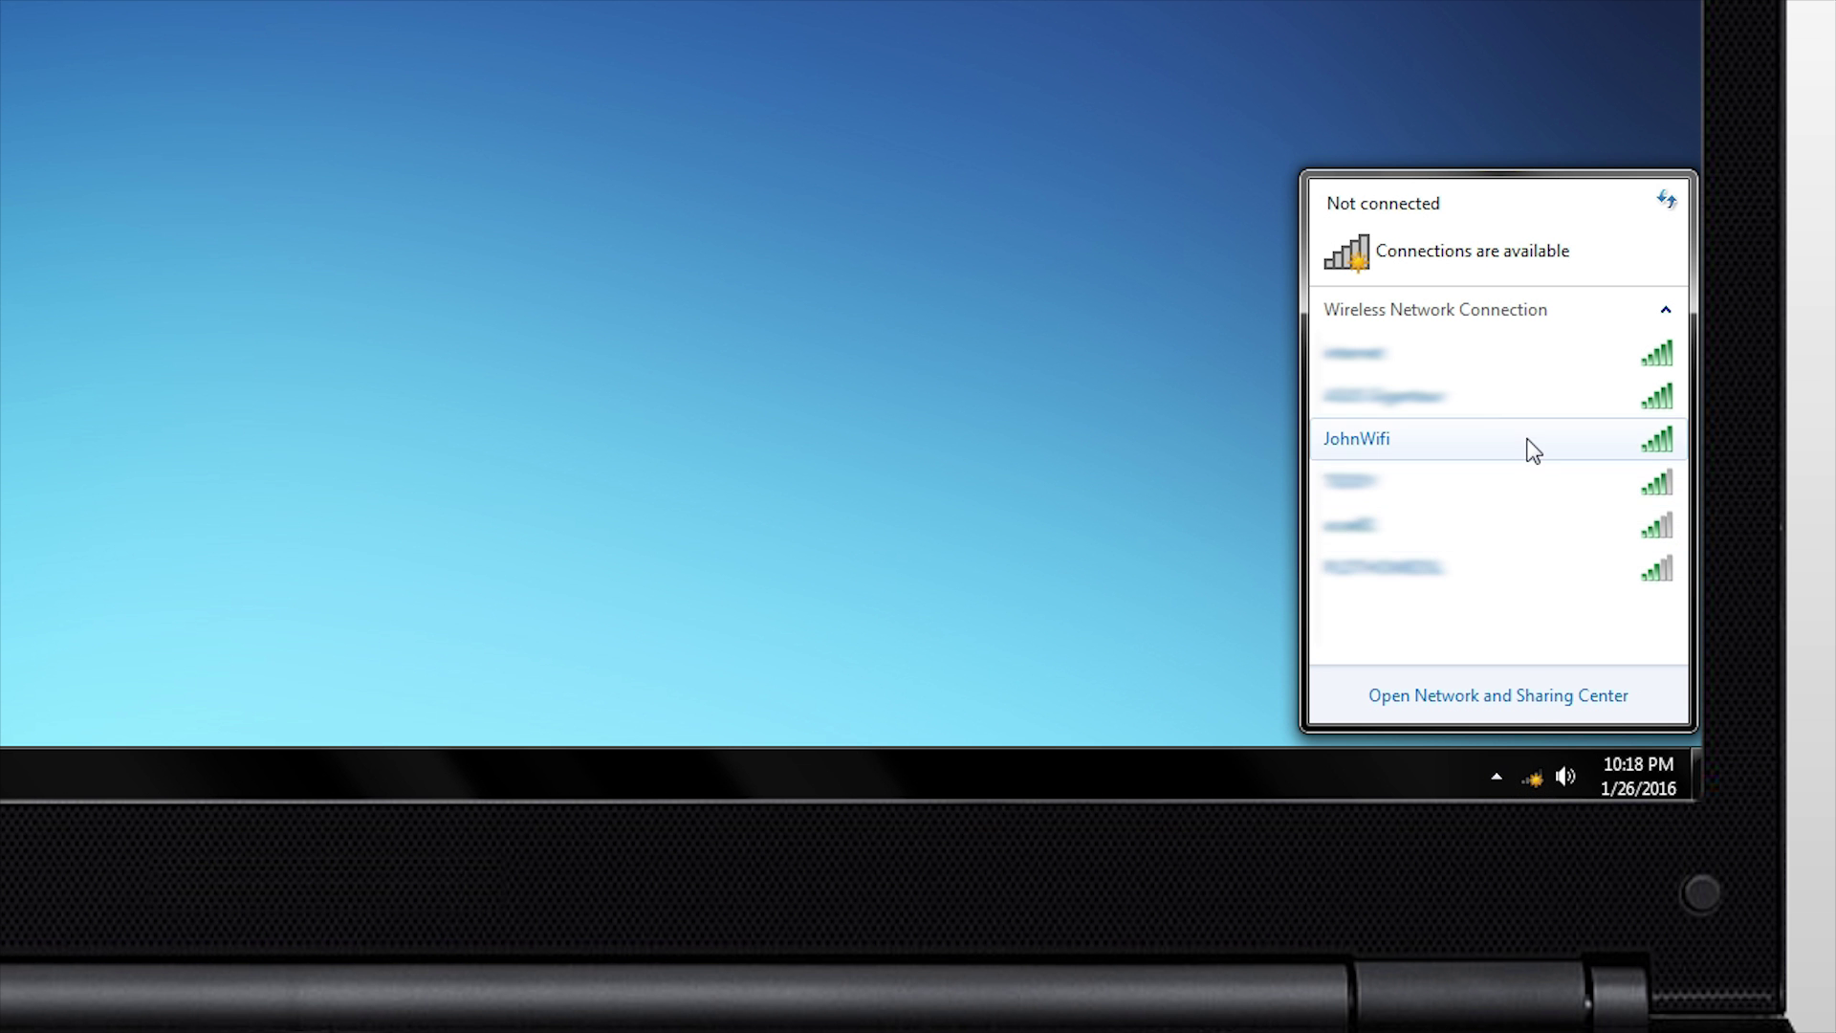
Connect the laptop to the renamed network and enter its security key
click(1534, 450)
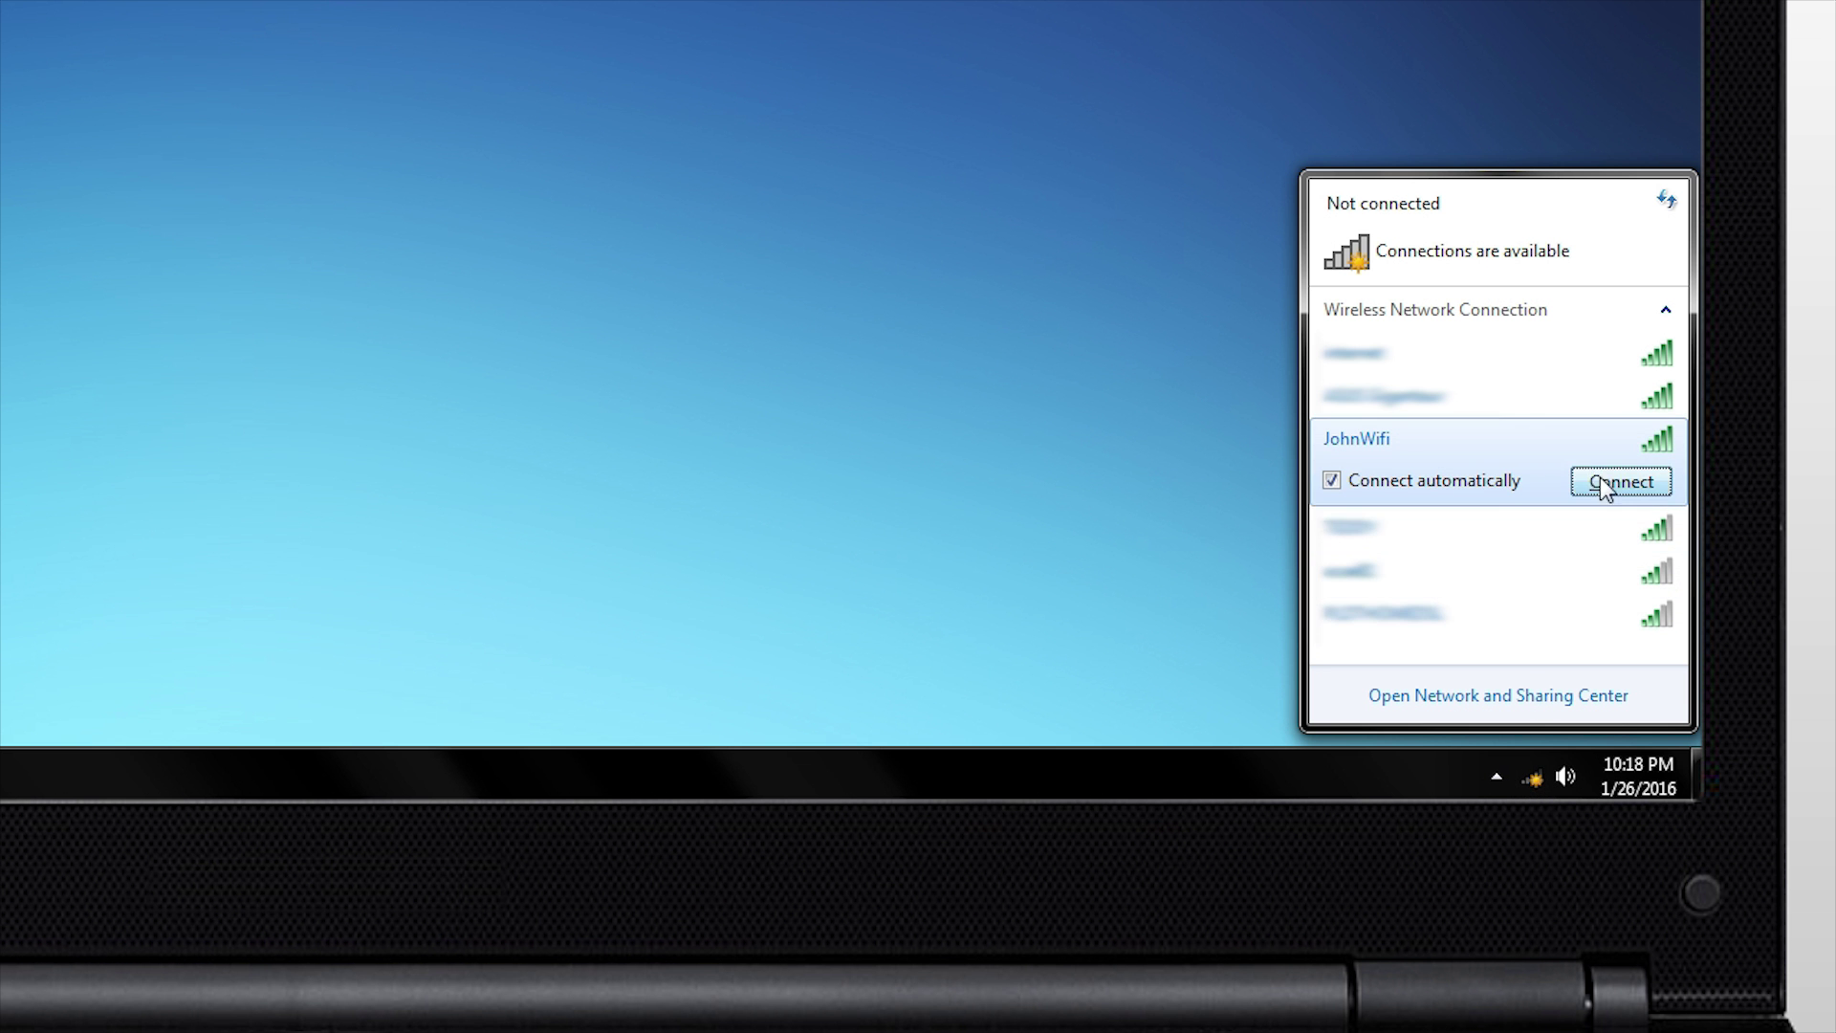
click(1603, 484)
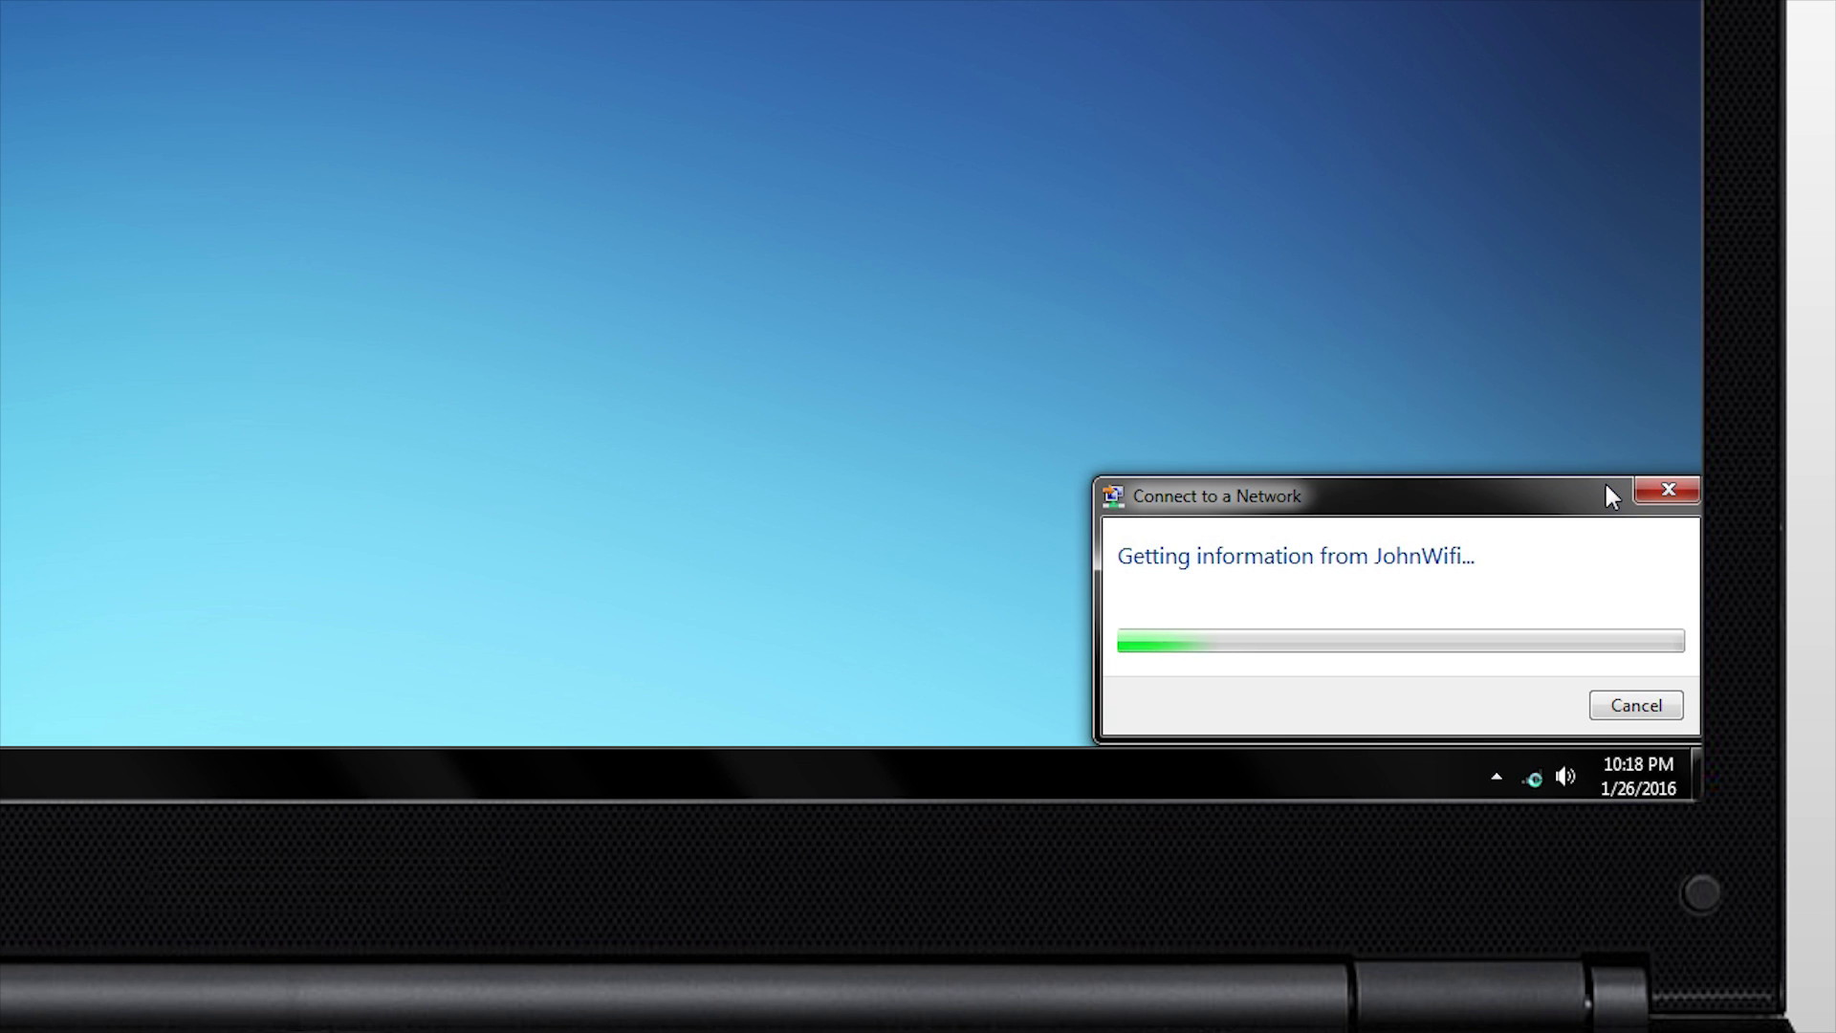
text(123)
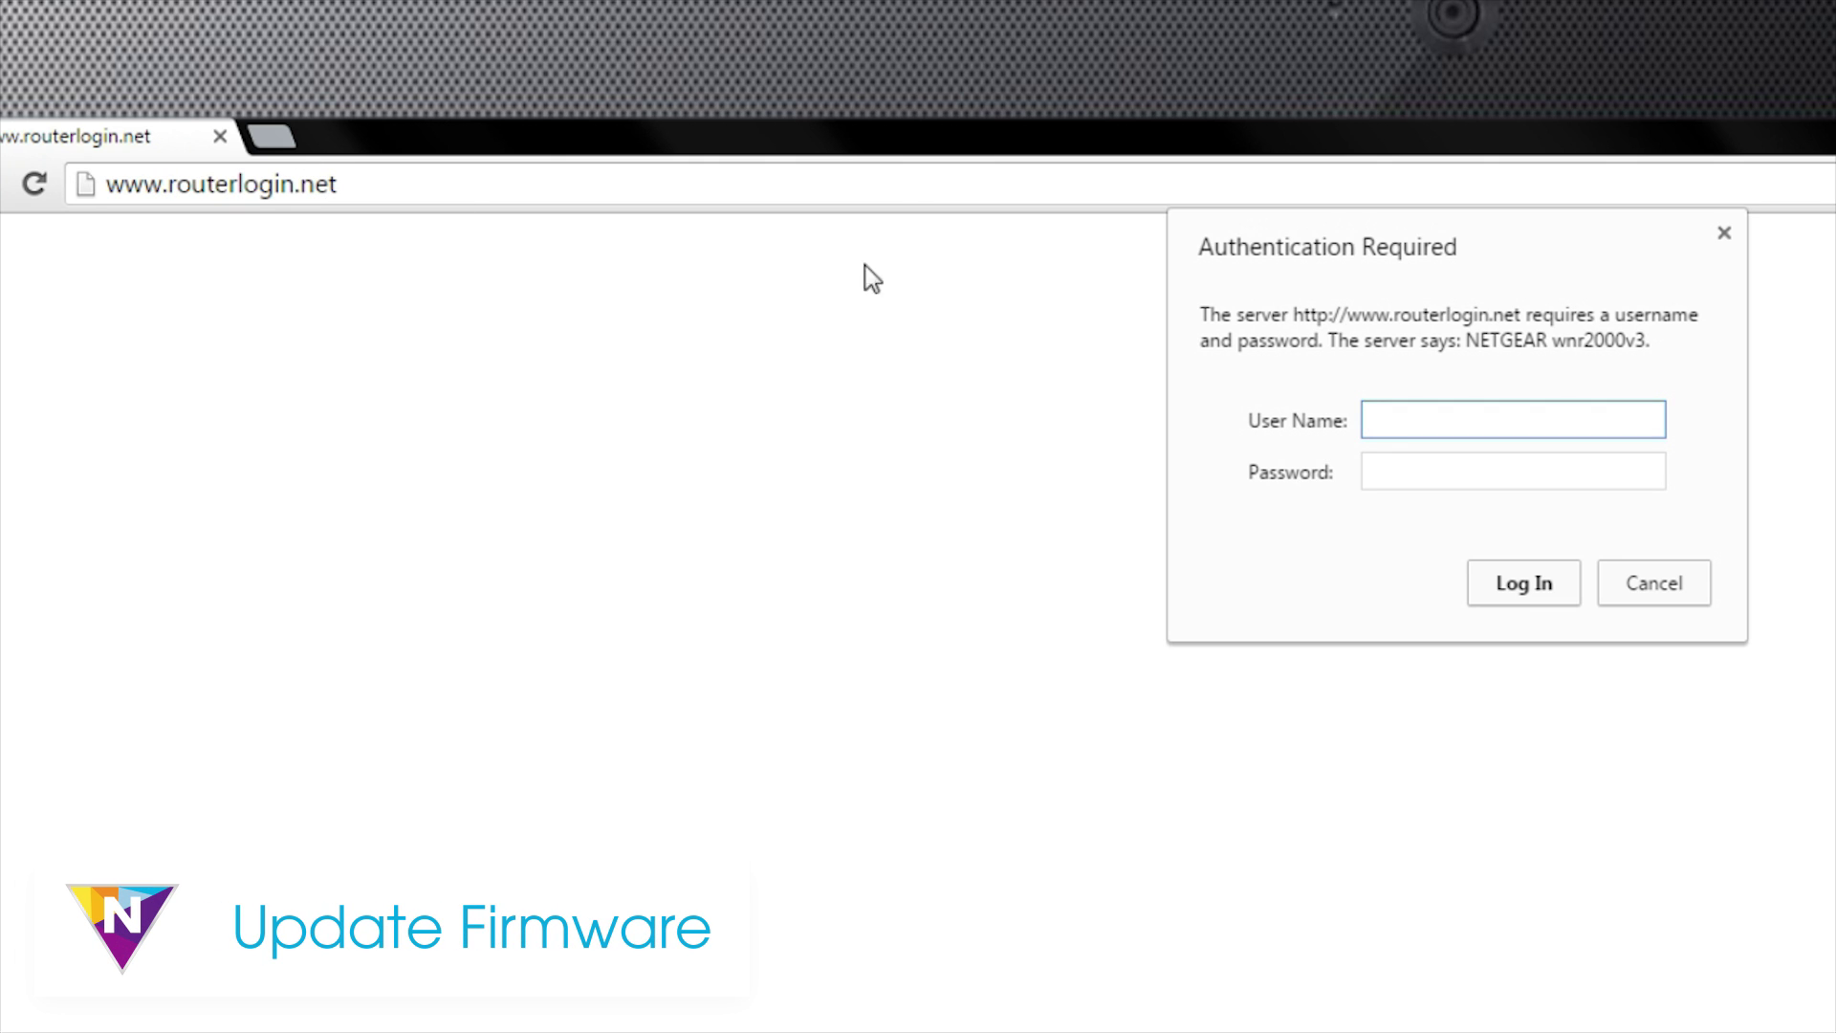
Sign in to the router manager with the admin user name and password
text(admin)
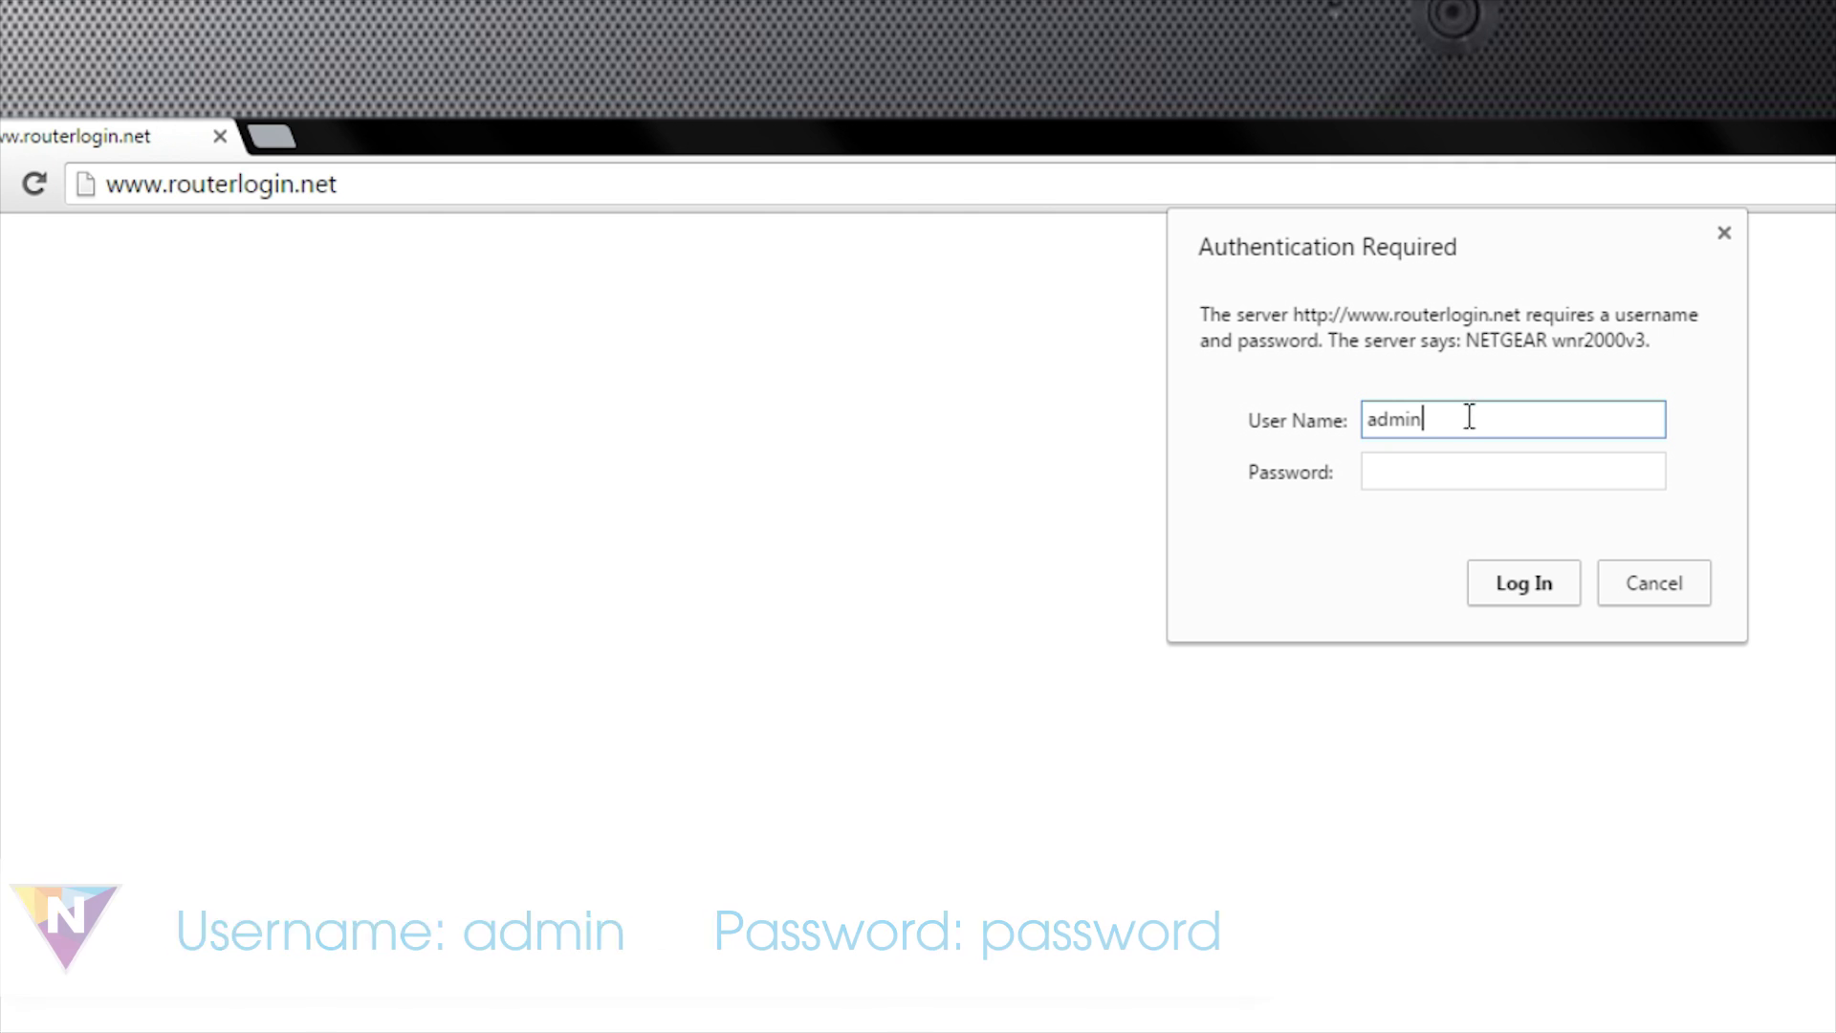
click(1501, 467)
text(pass)
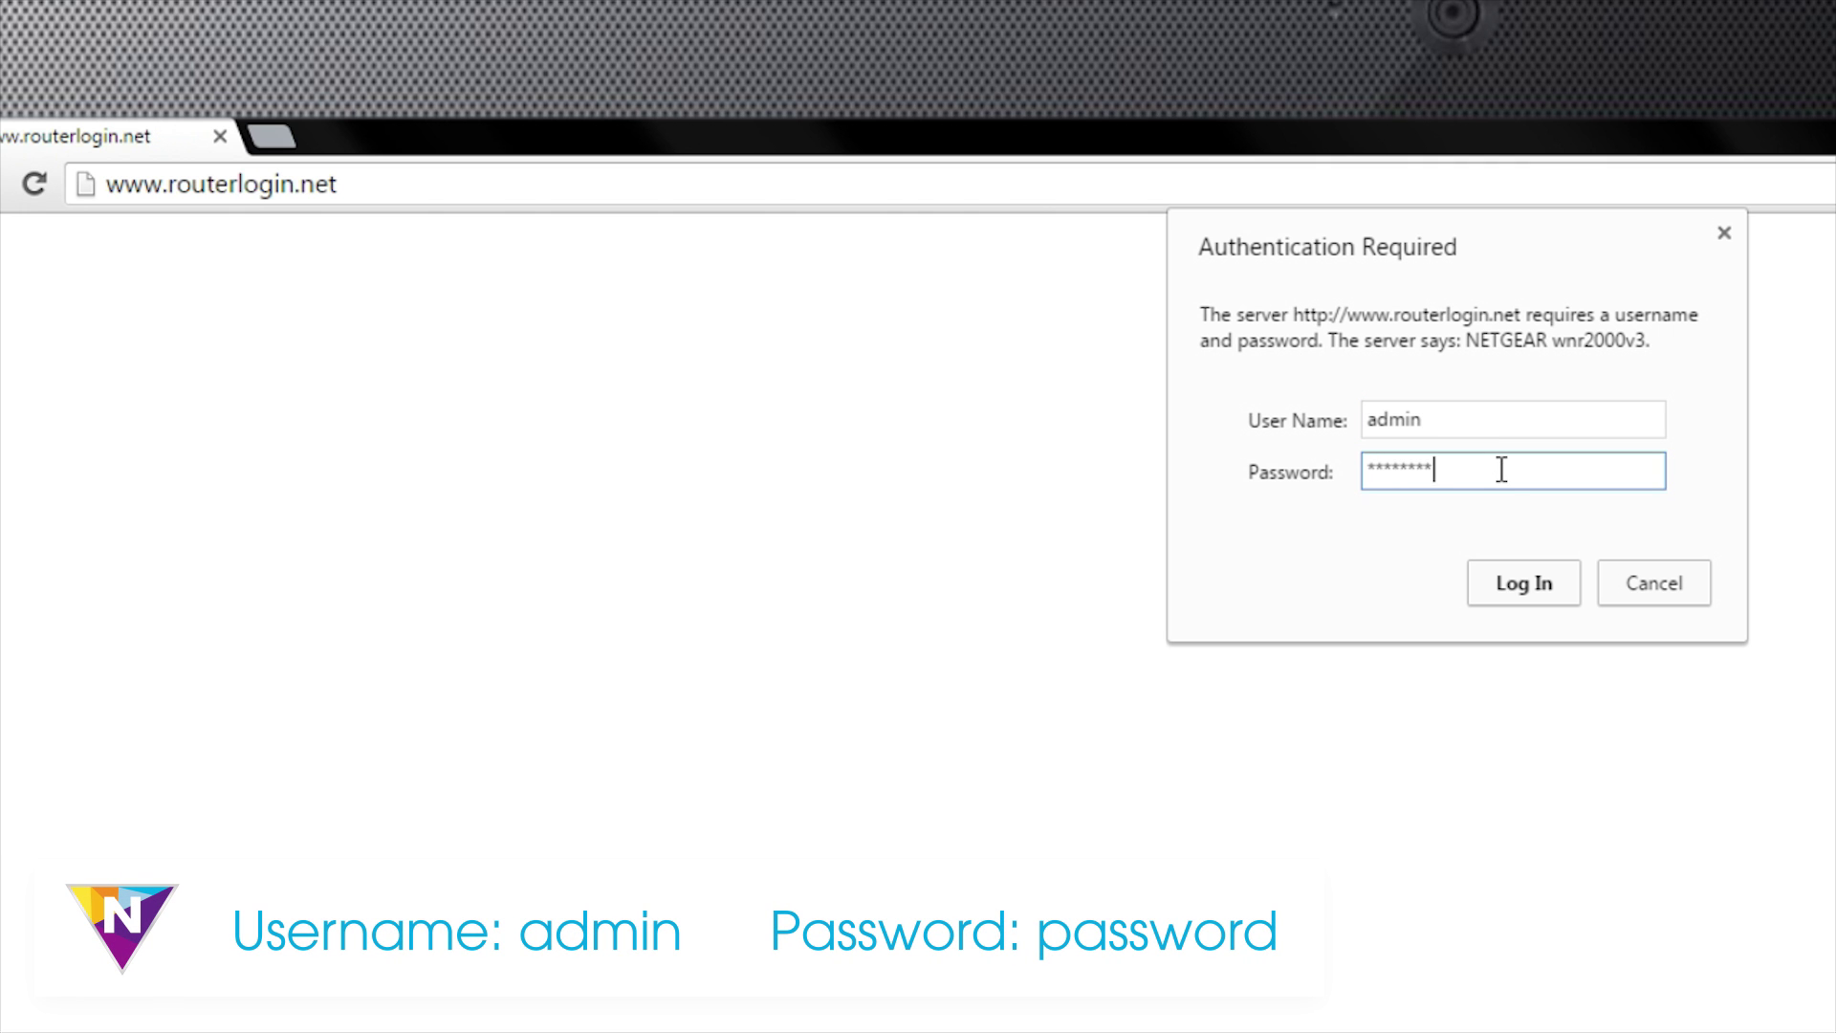
click(1520, 588)
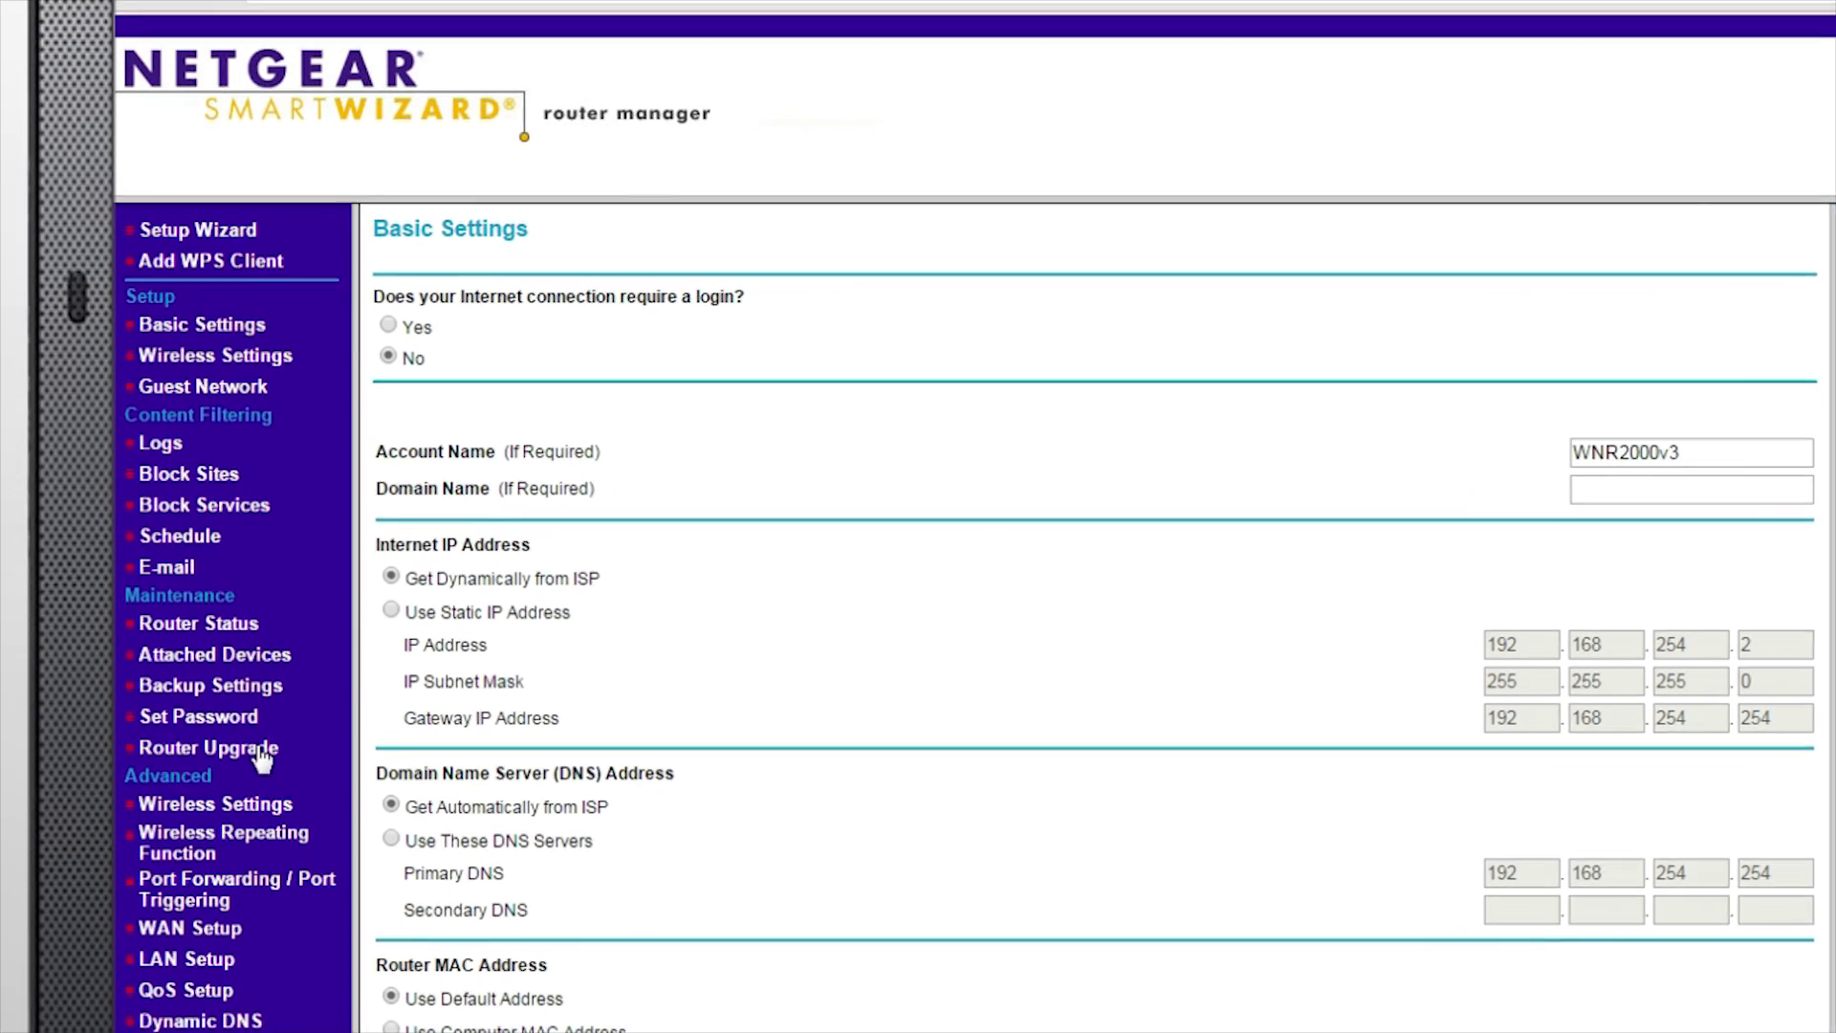
Check for new firmware under Router Upgrade and accept upgrading to V1.1.2.12
click(238, 812)
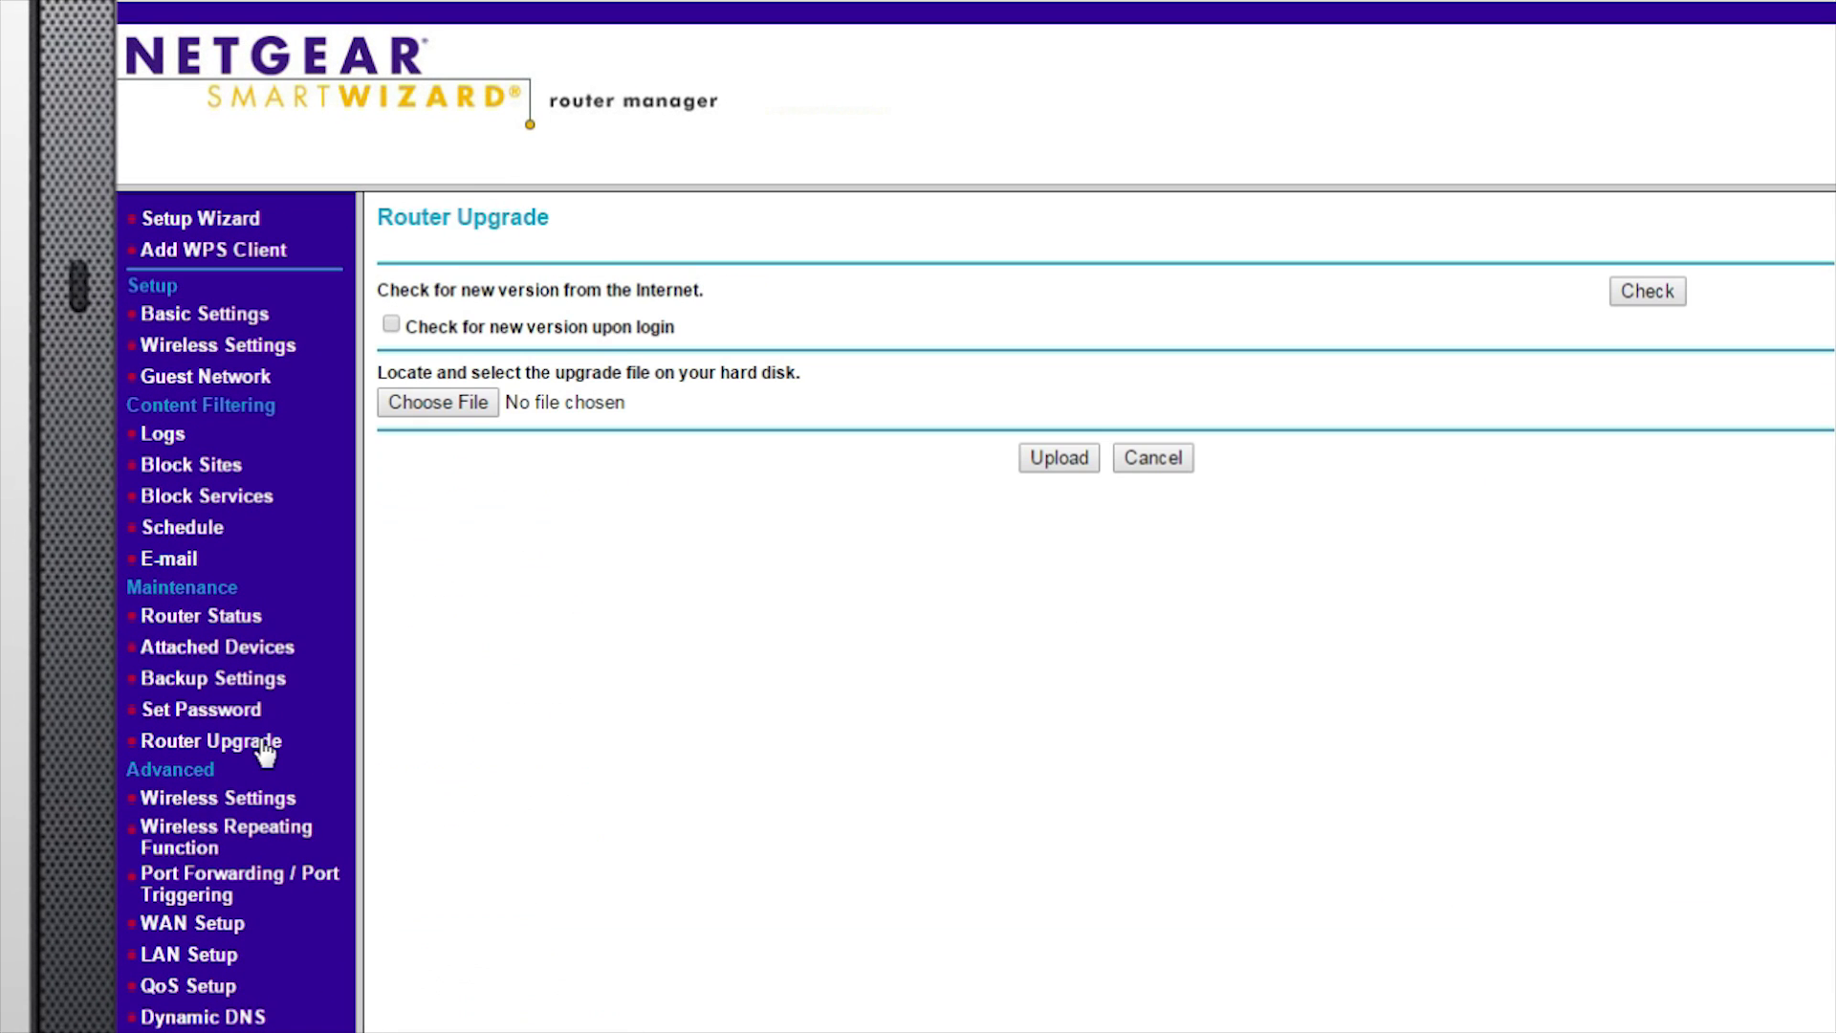
click(1637, 293)
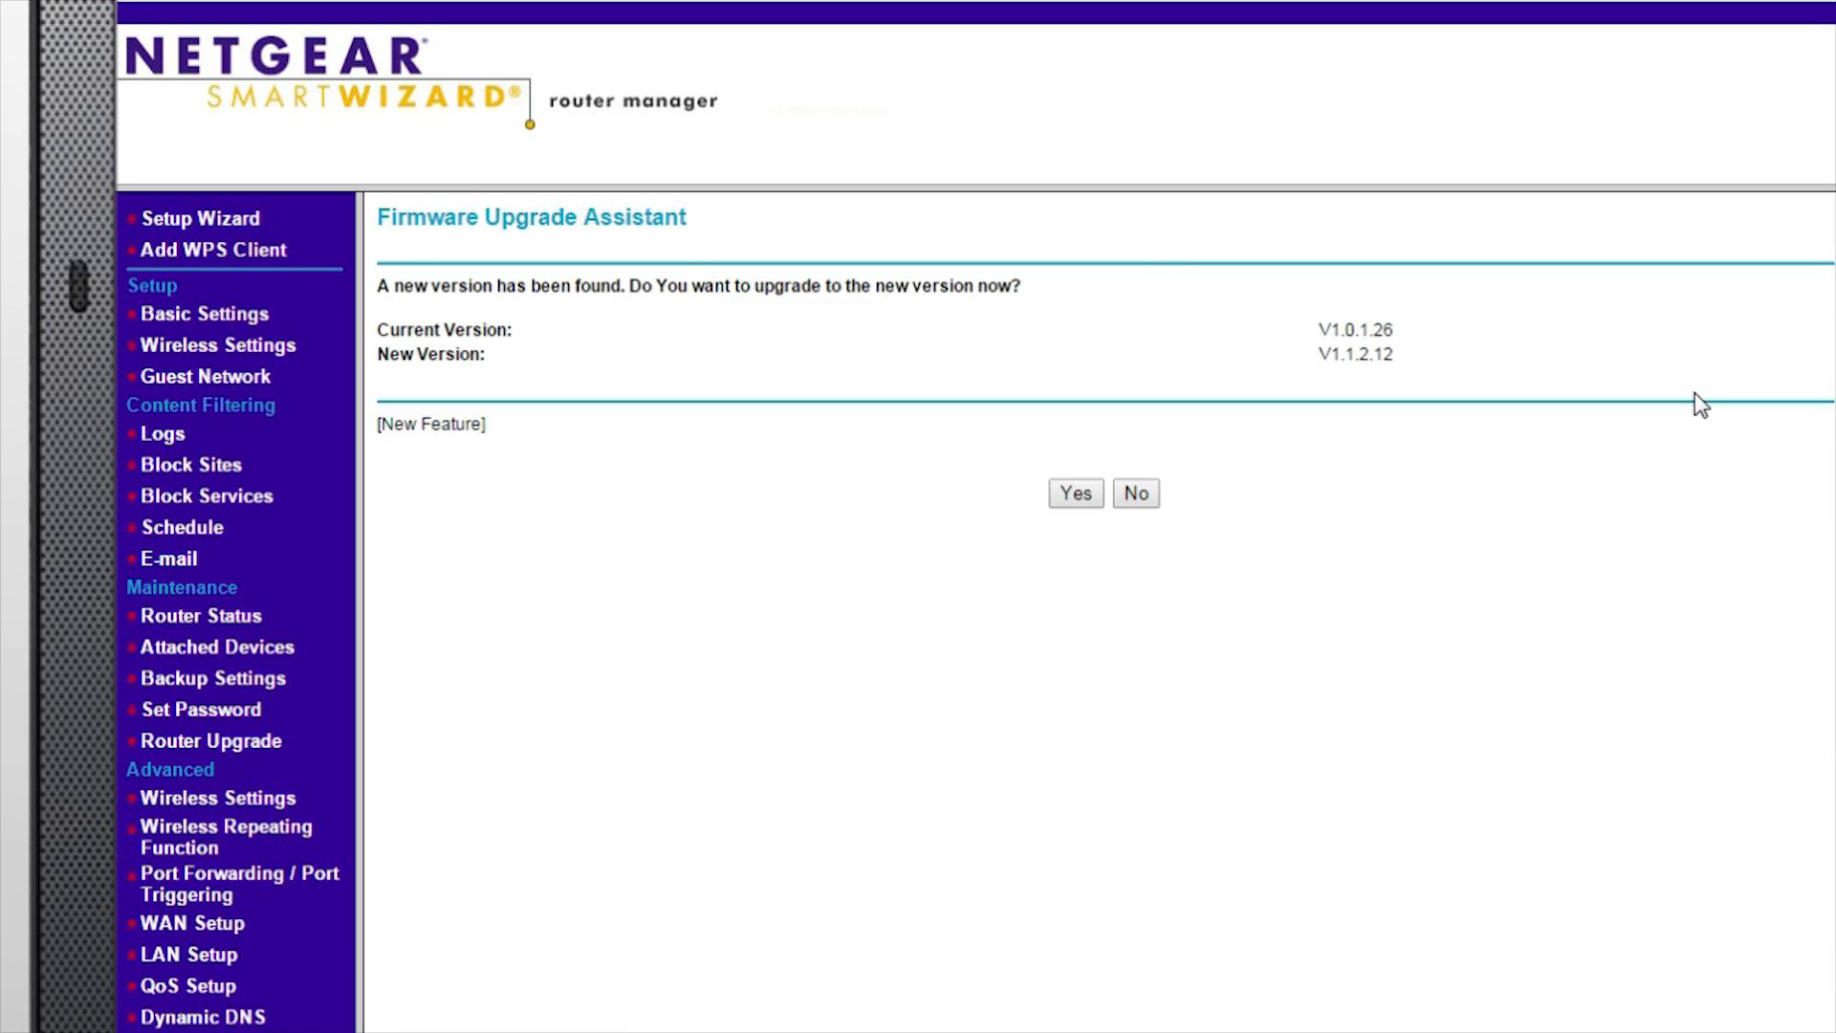
click(1086, 490)
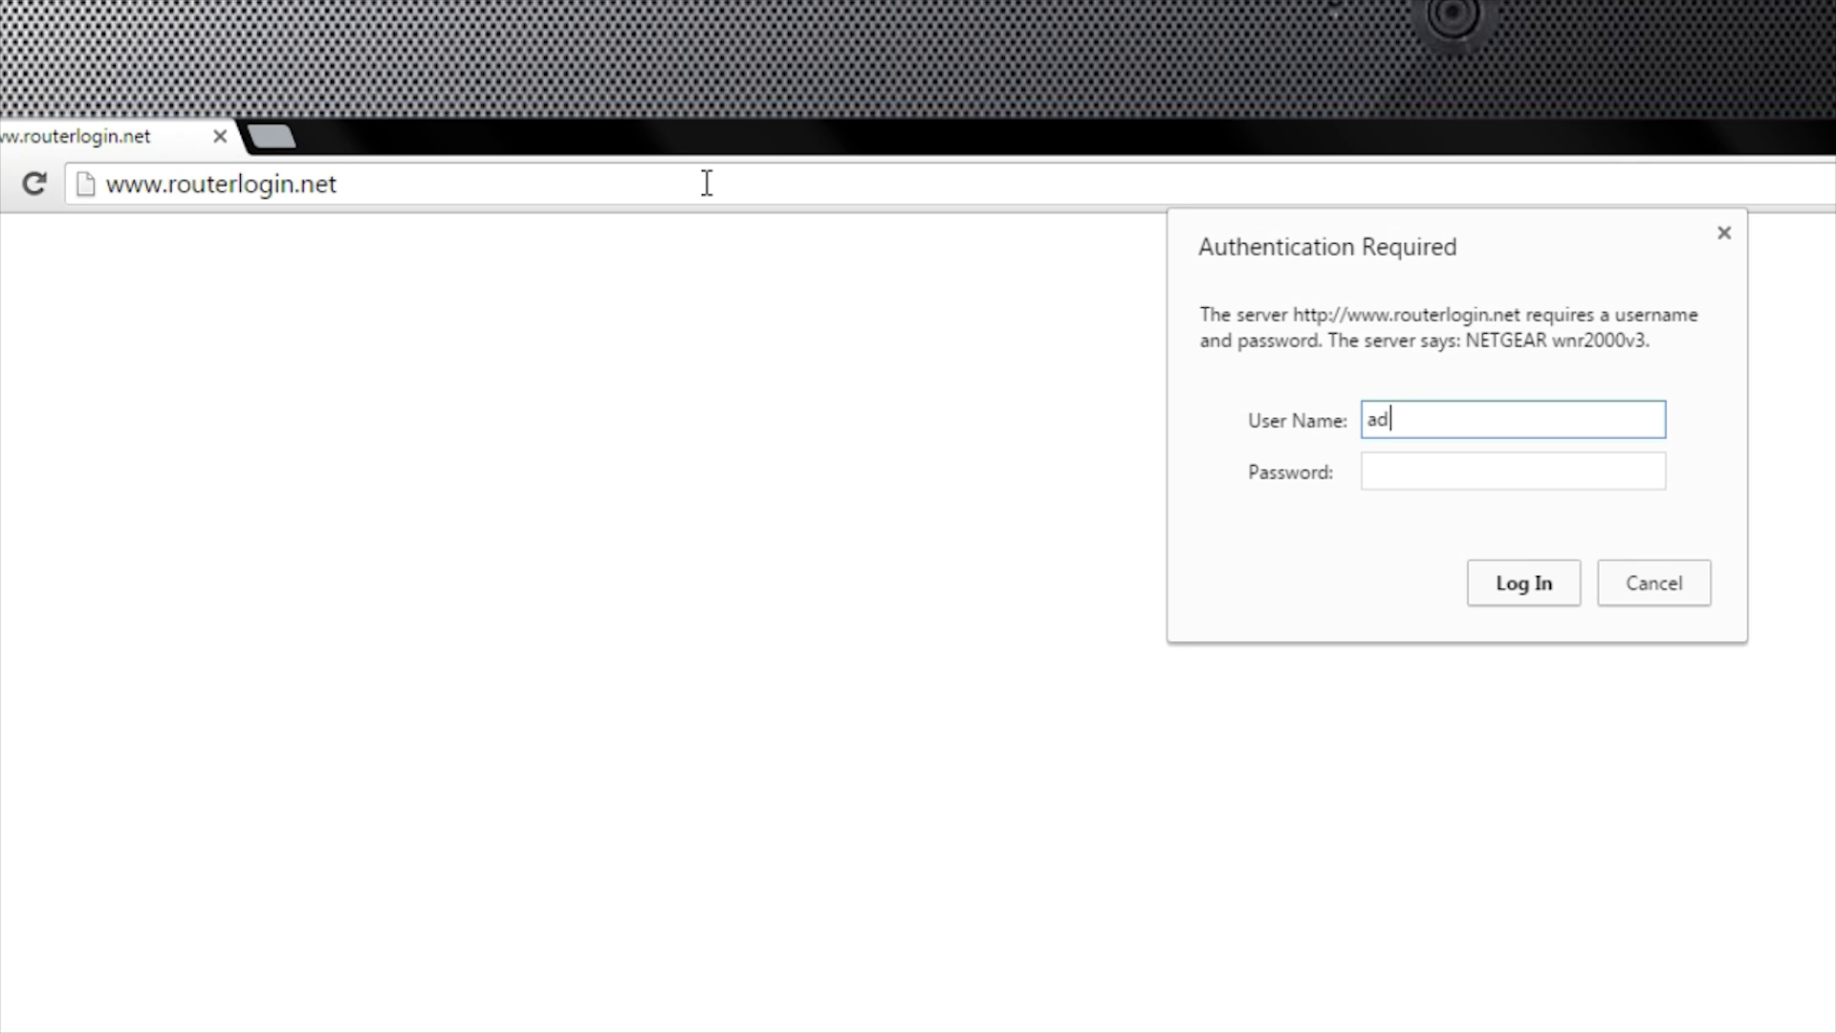
text(min)
click(1387, 464)
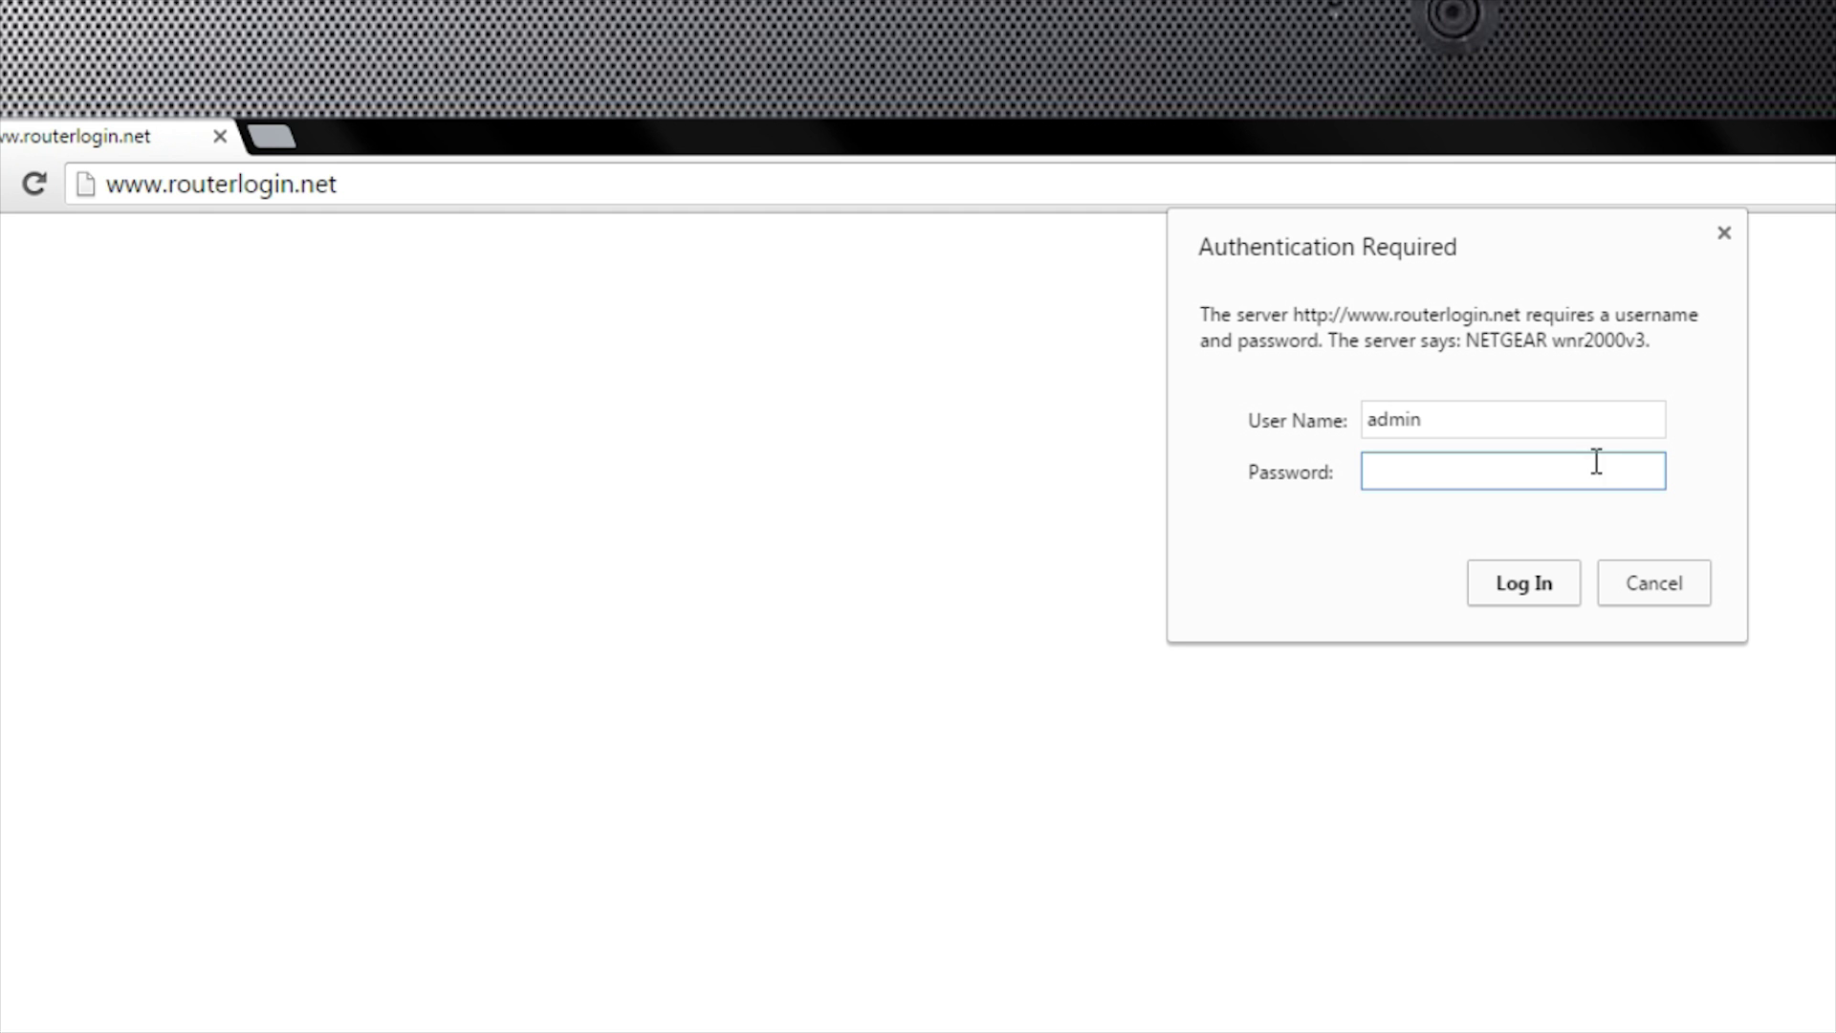
text(password)
click(1525, 599)
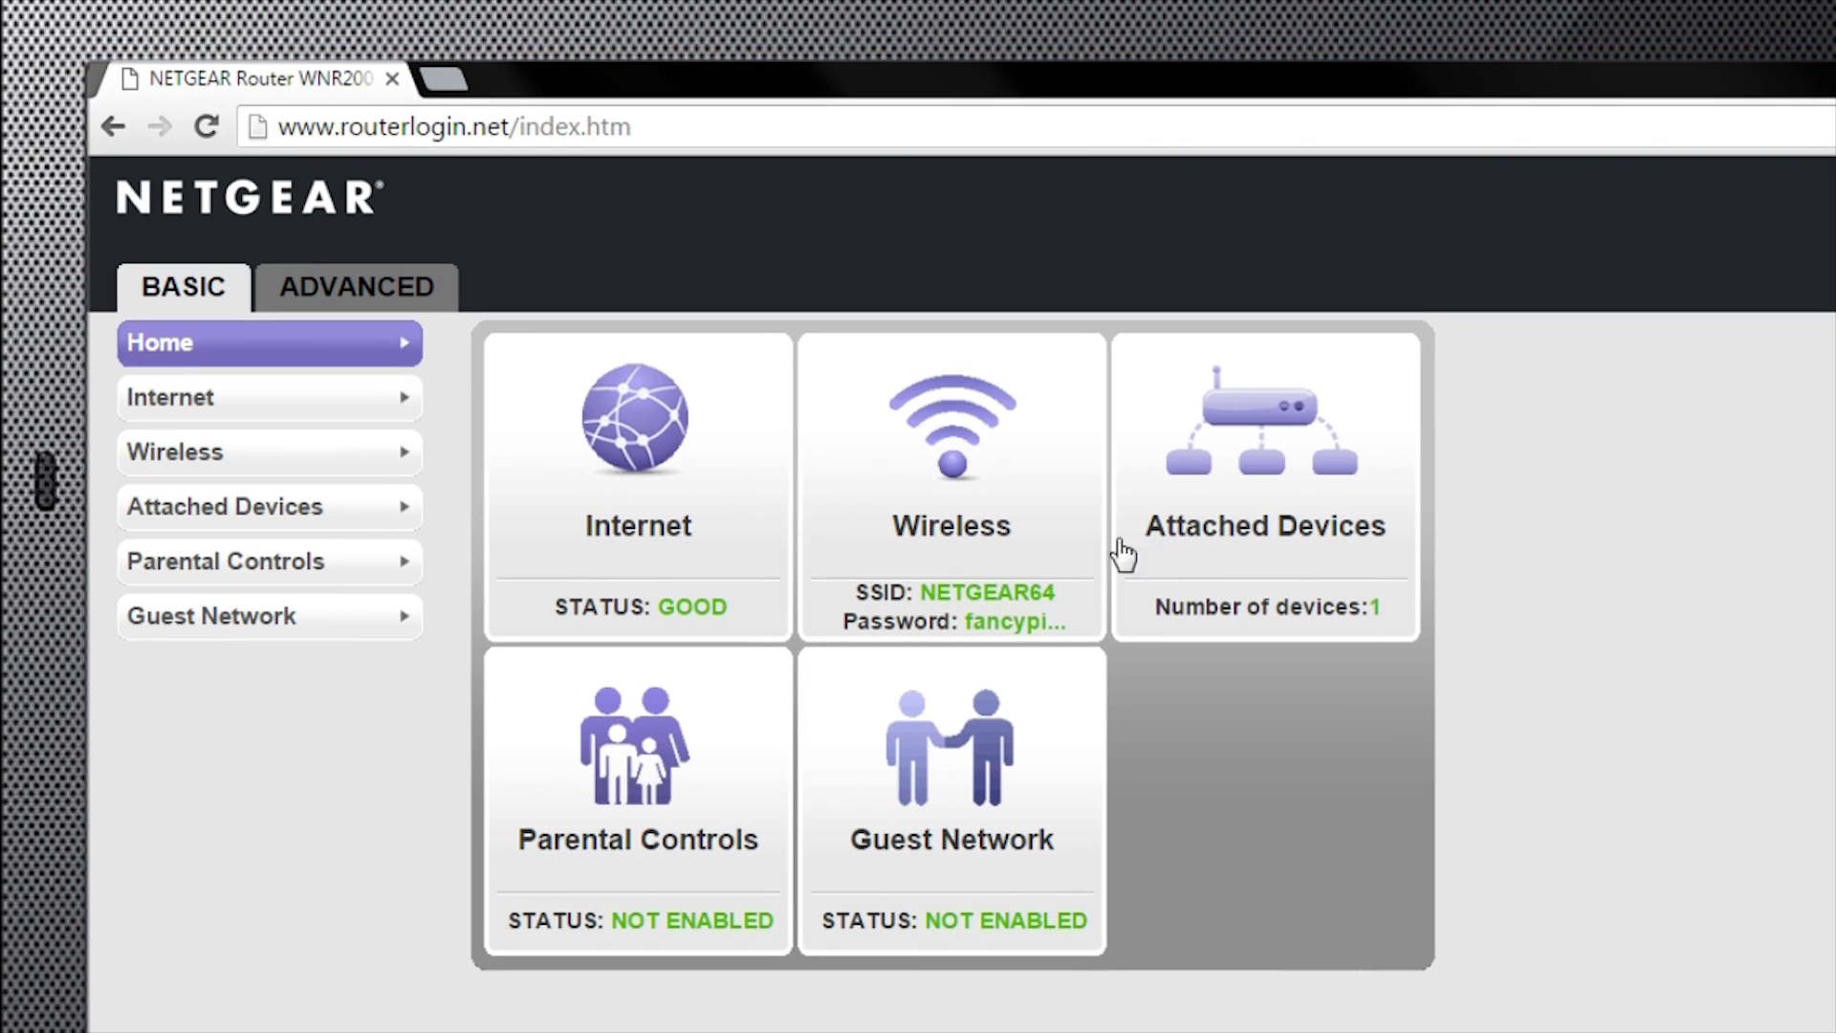
Confirm firmware V1.1.2.12 in the ADVANCED overview and open Administration > Firmware Upgrade
click(373, 456)
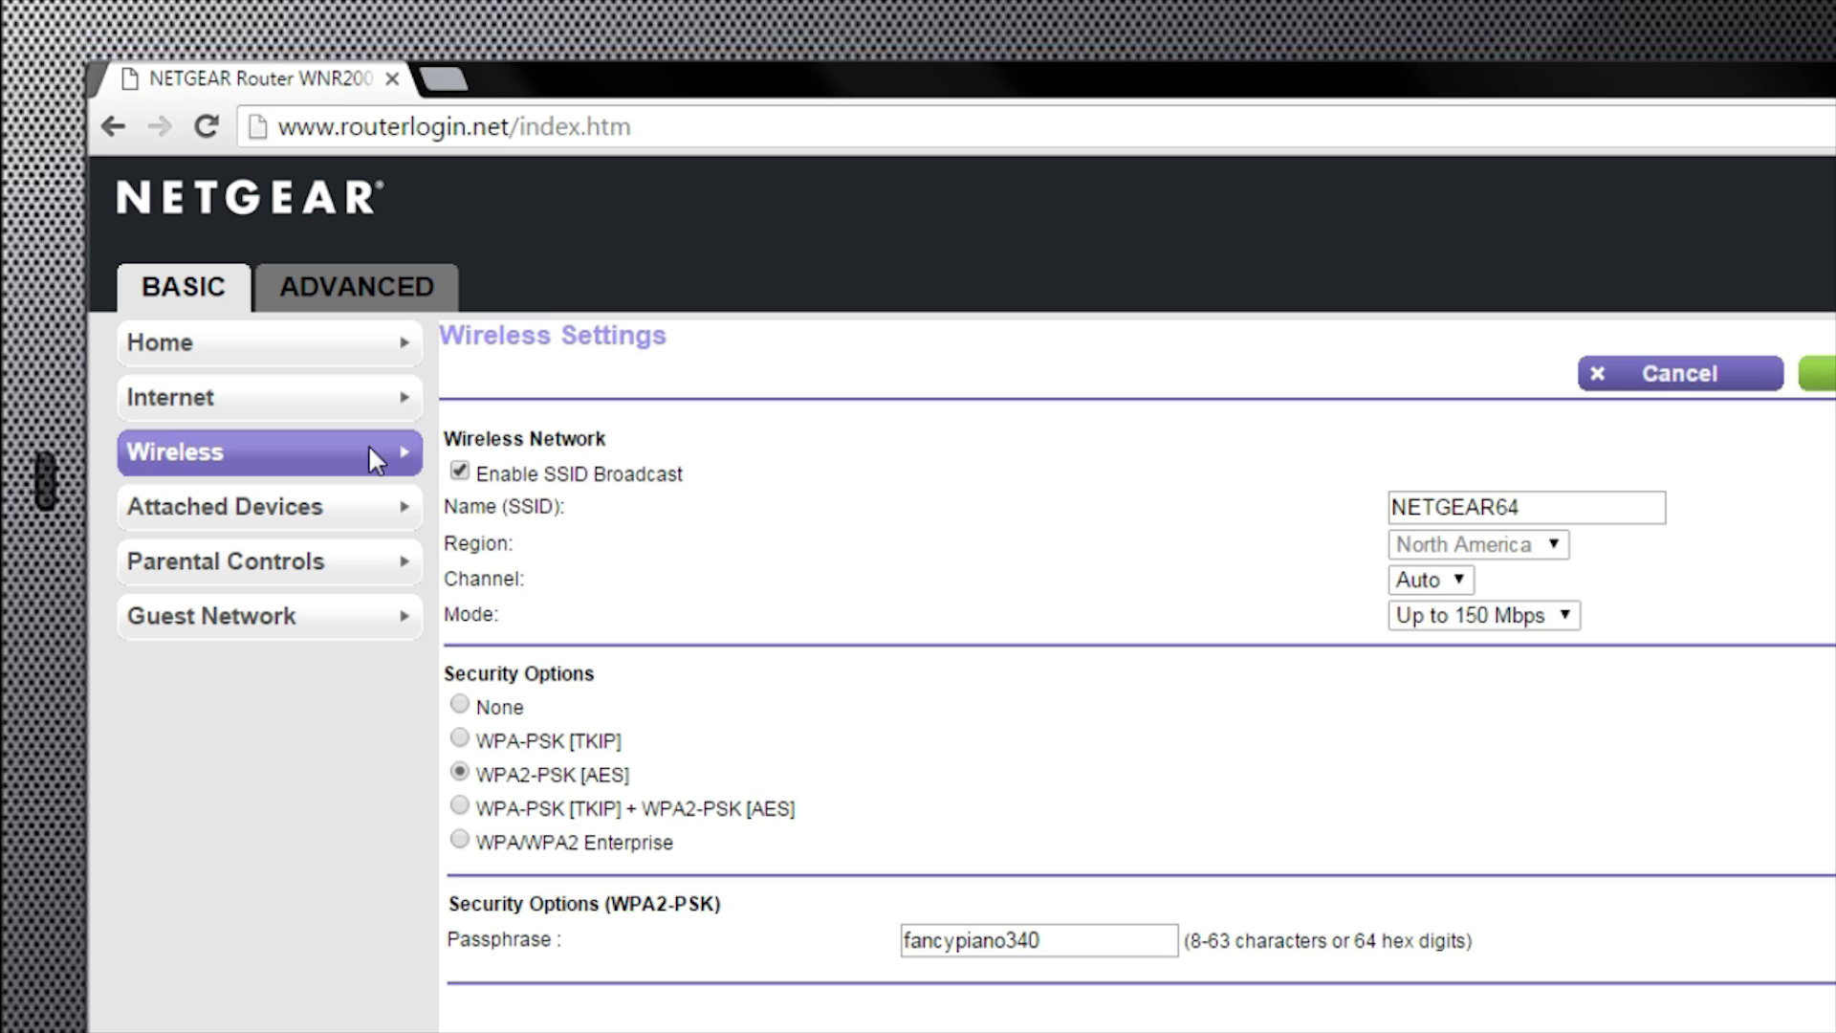
click(353, 292)
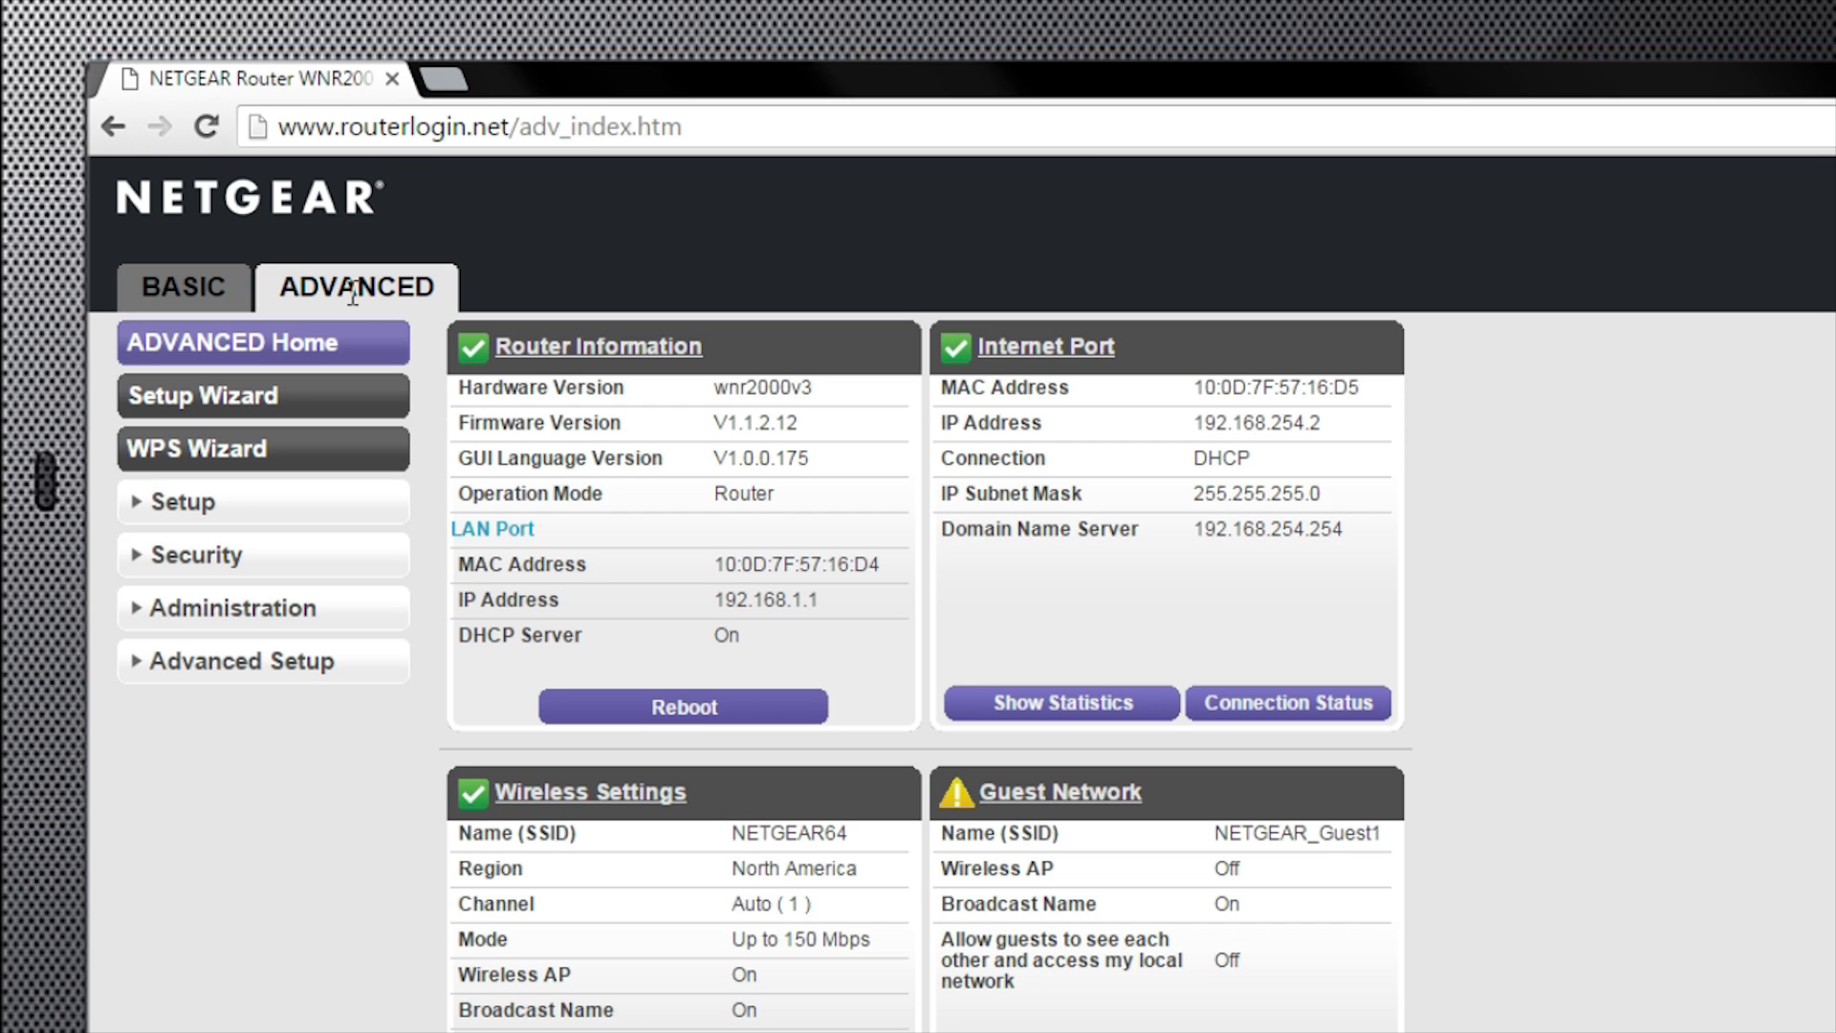
click(259, 622)
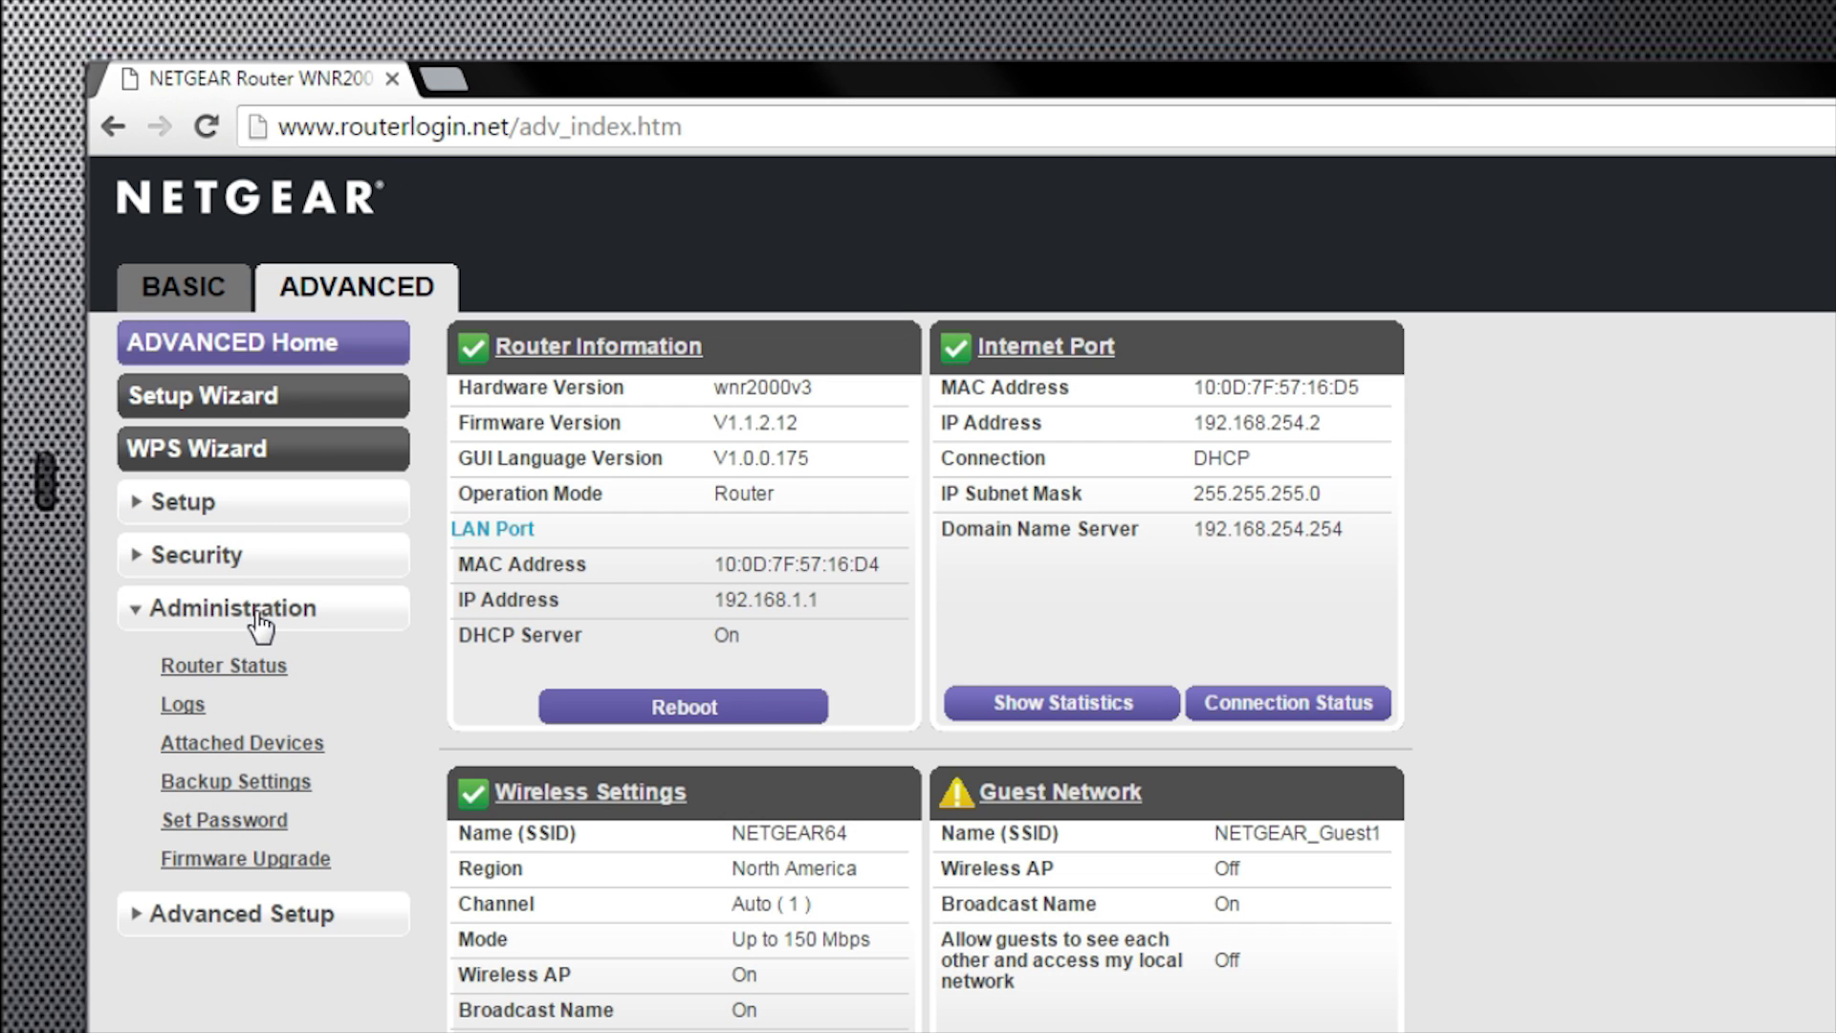
click(313, 861)
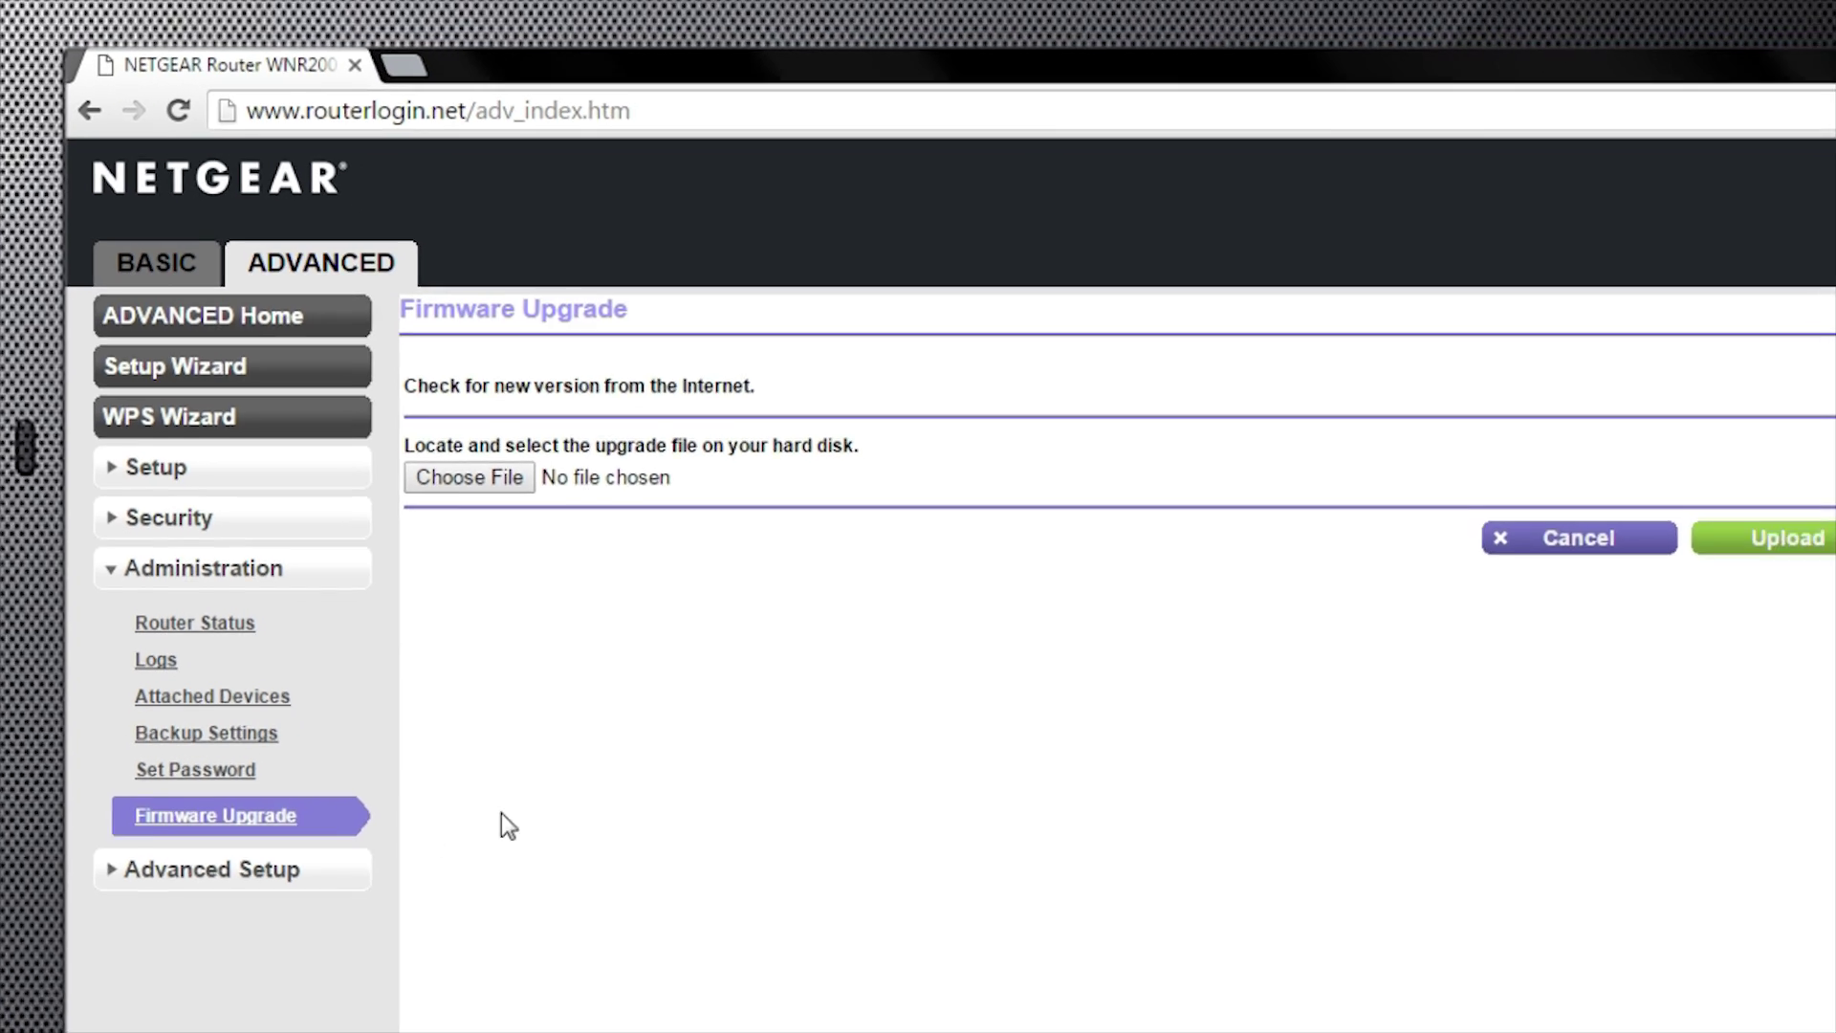